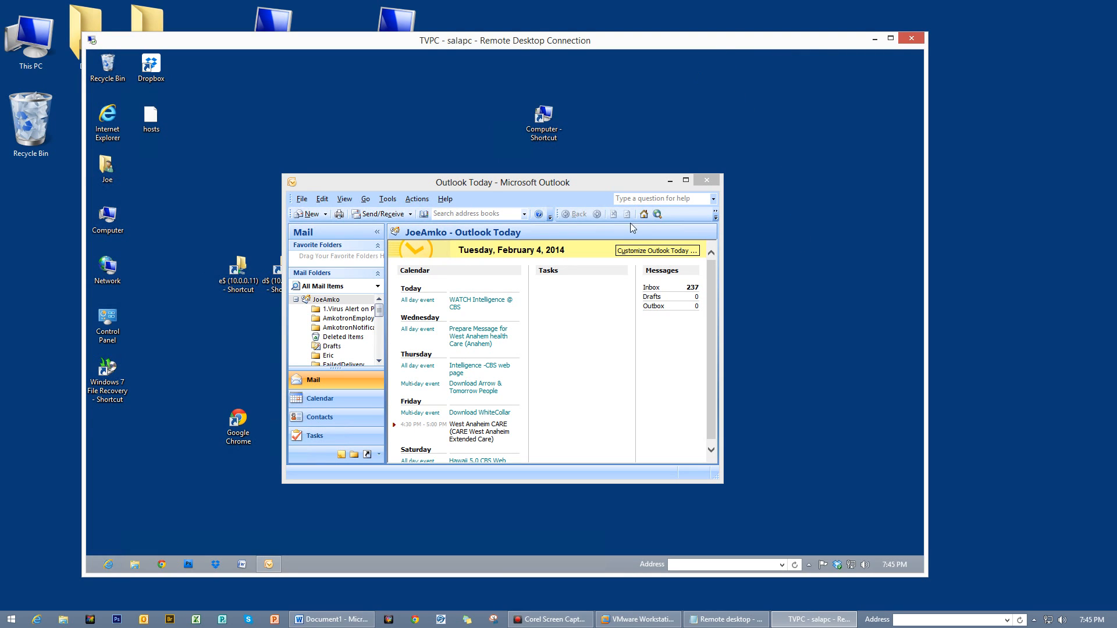
Step: Reposition the Outlook window inside the TVPC session and move the remote session window on the desktop
left_click(621, 183)
left_click_drag(621, 183, 652, 189)
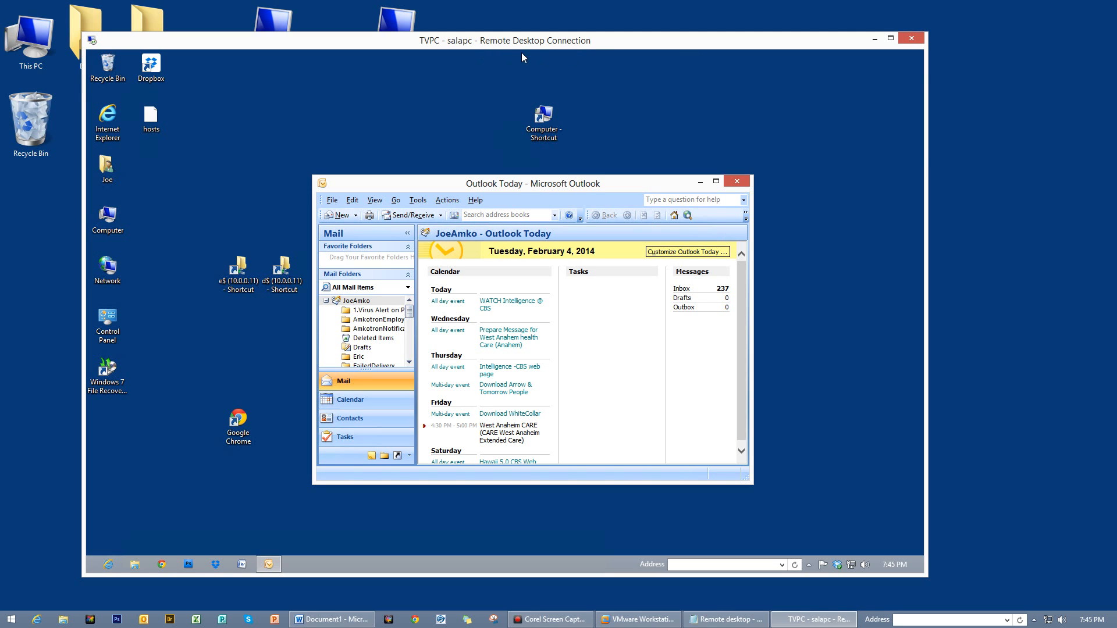
left_click_drag(440, 49, 466, 51)
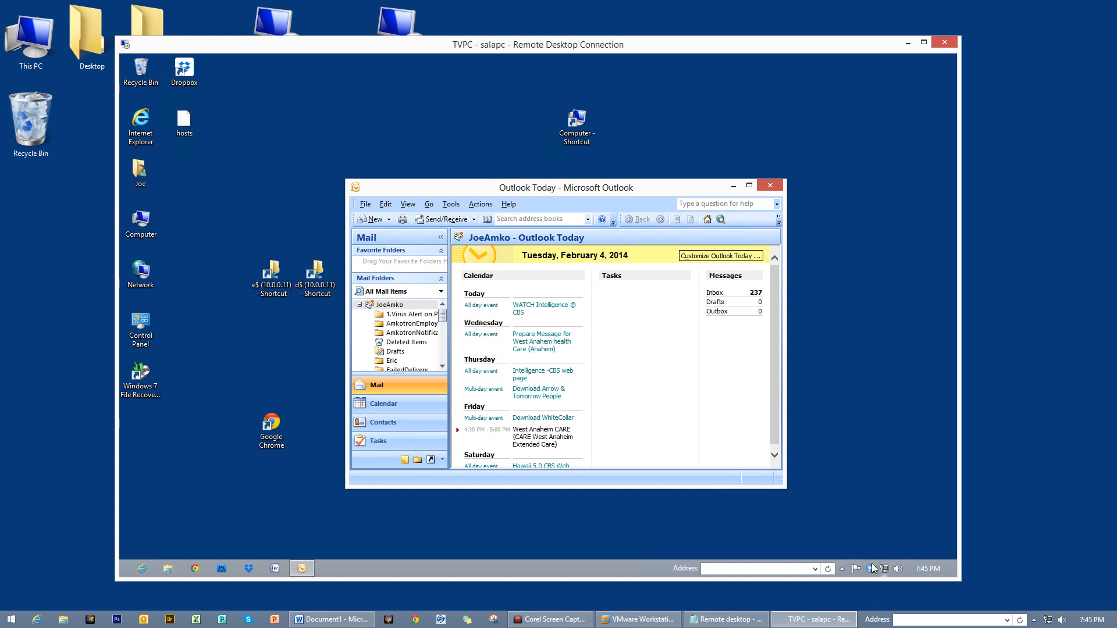
Step: Examine the remote TVPC's Ethernet connection details, highlighting its IPv4 address
right_click(885, 571)
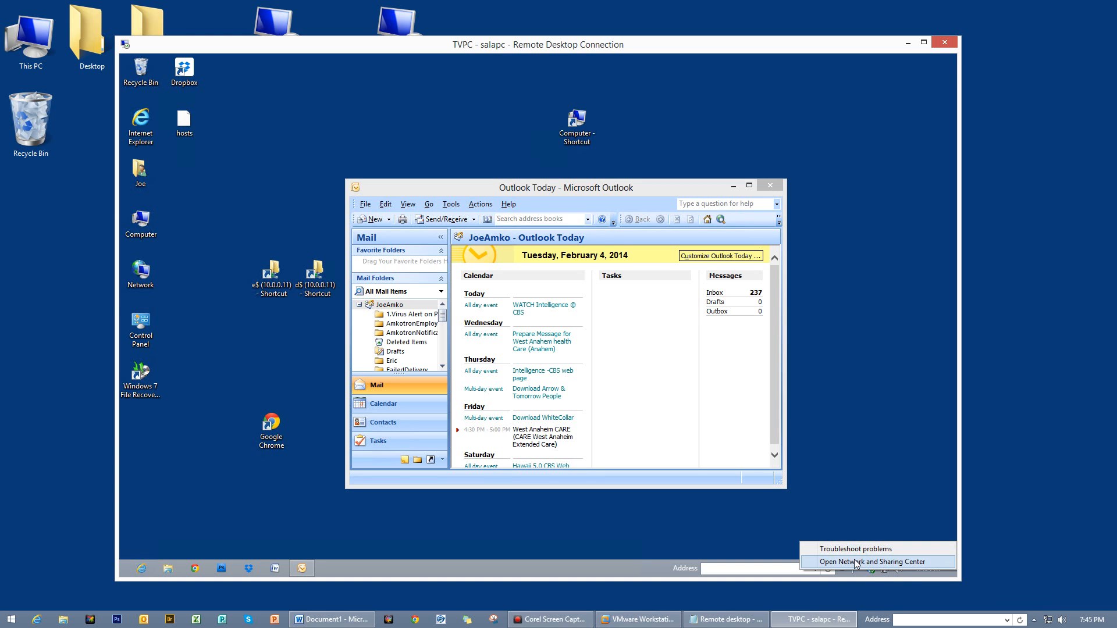
left_click(858, 562)
left_click(354, 213)
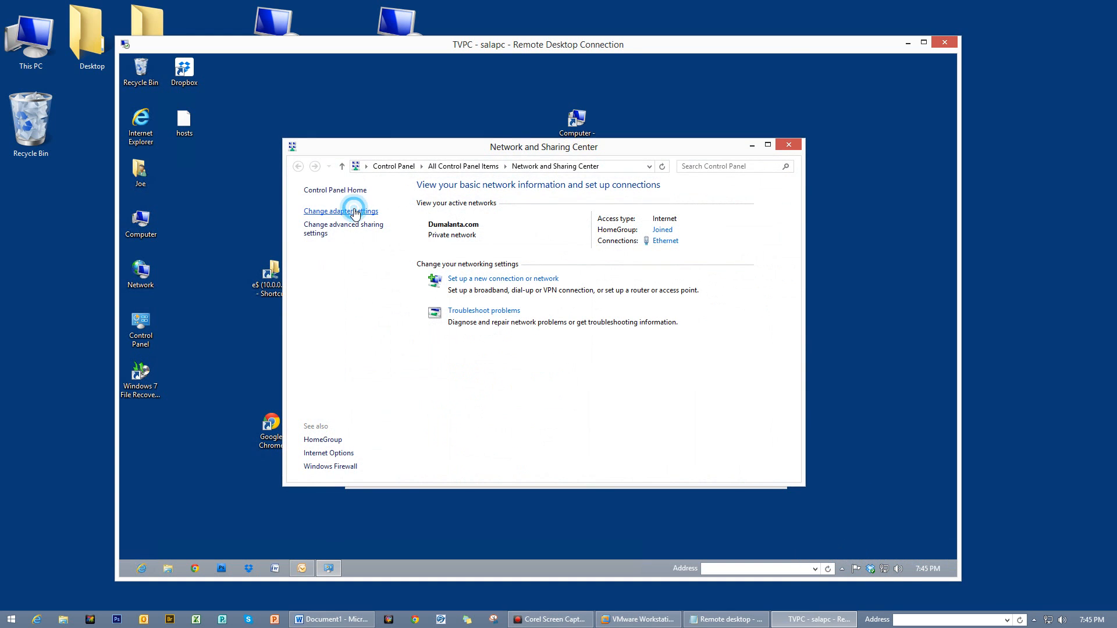
right_click(368, 227)
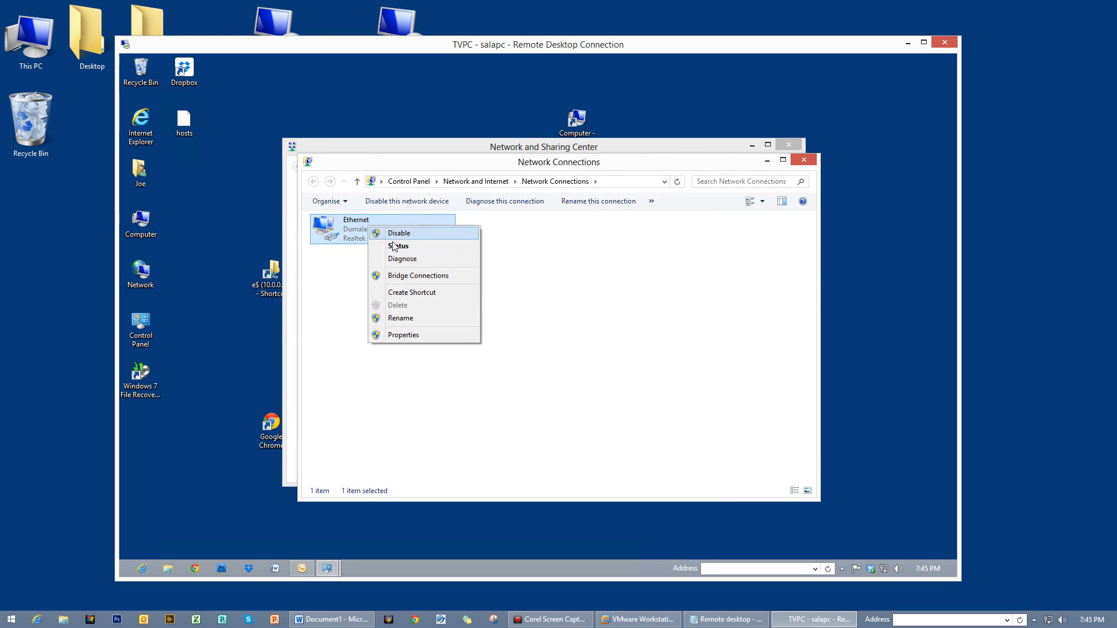
left_click(398, 247)
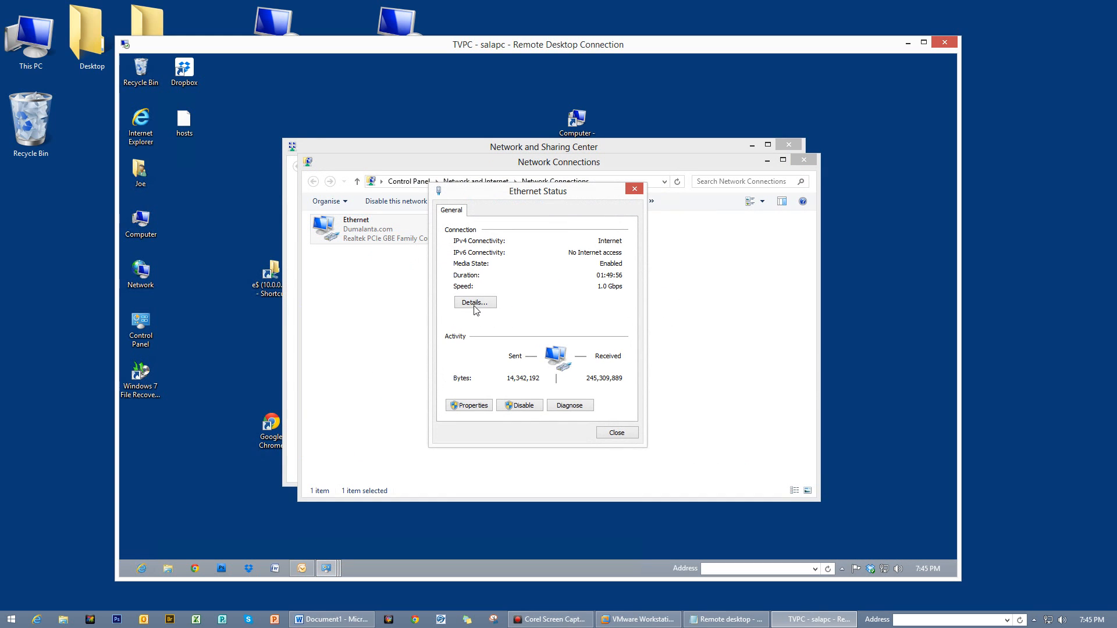
left_click(475, 304)
left_click(559, 295)
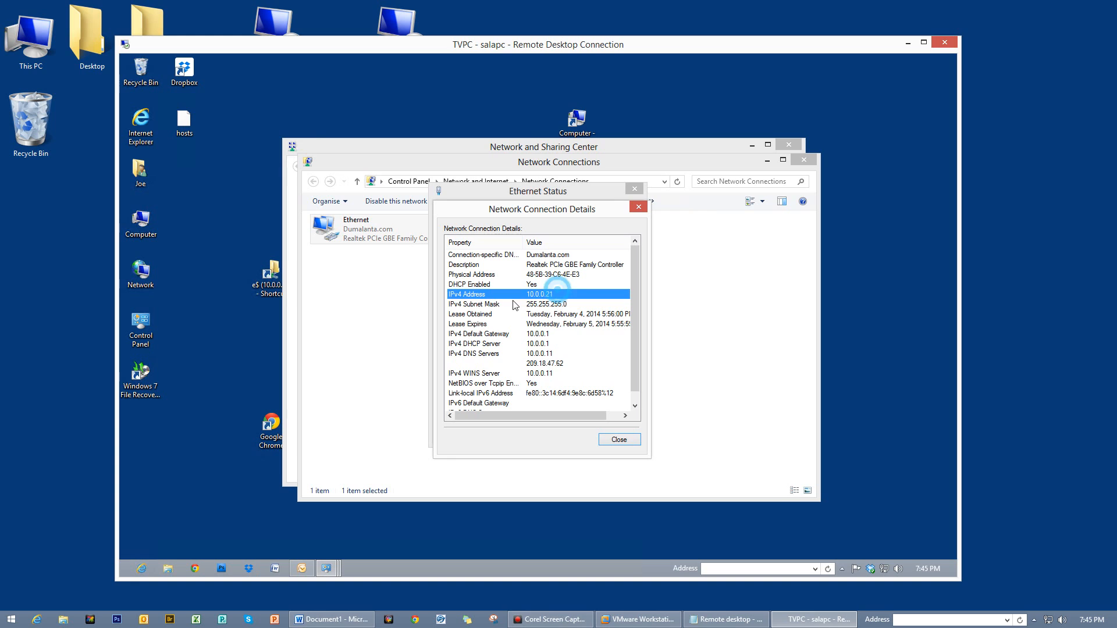
Step: Close the network connection details and disconnect the TVPC remote session
left_click(620, 439)
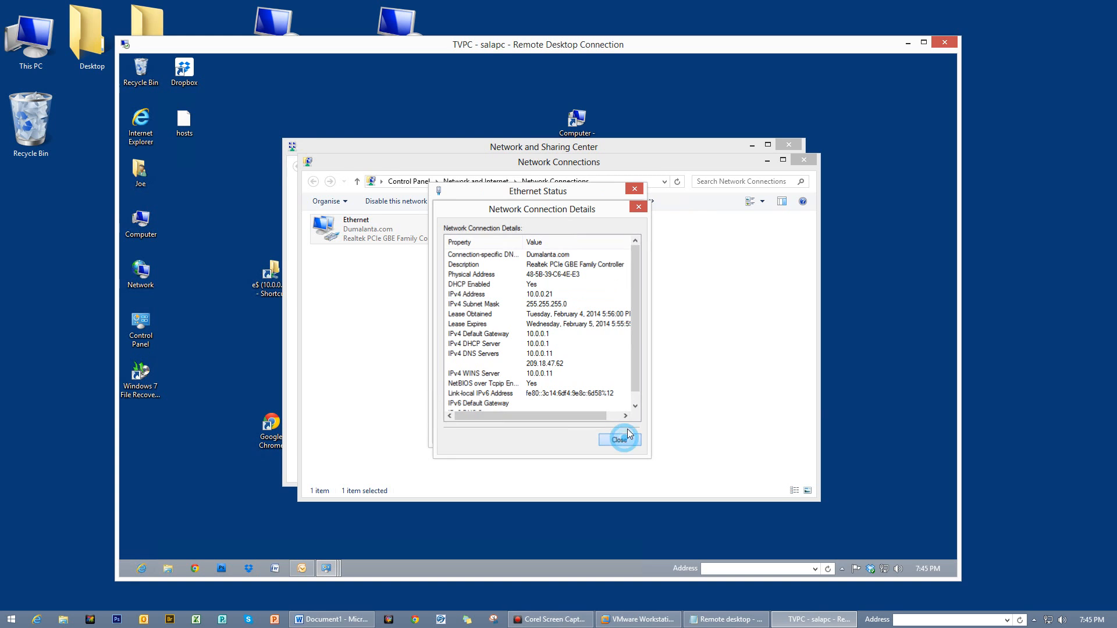
left_click(945, 42)
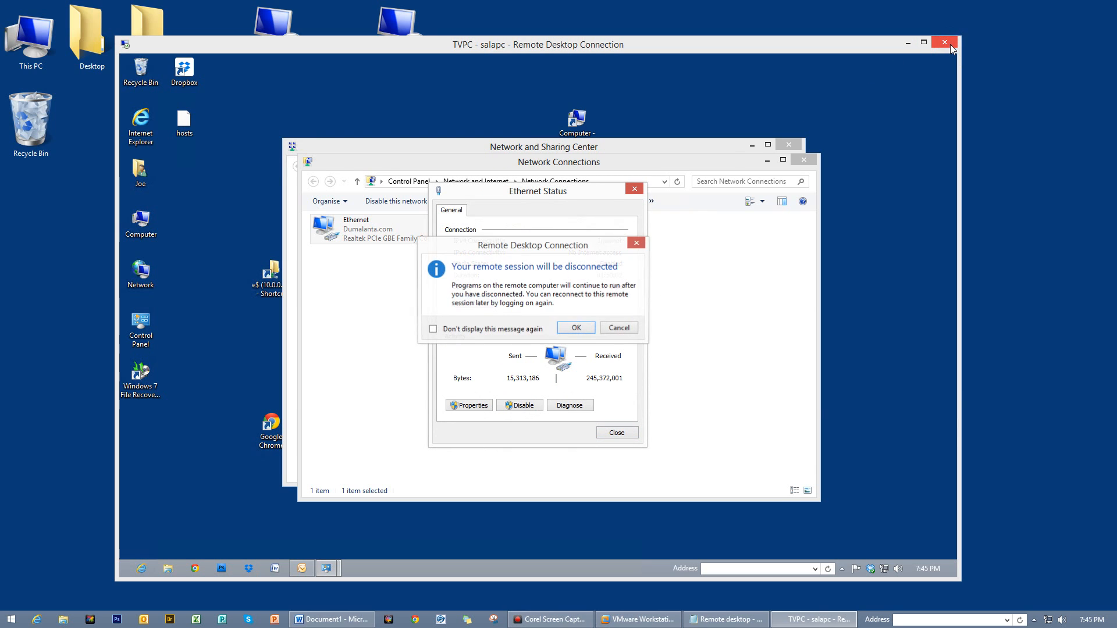
left_click(576, 328)
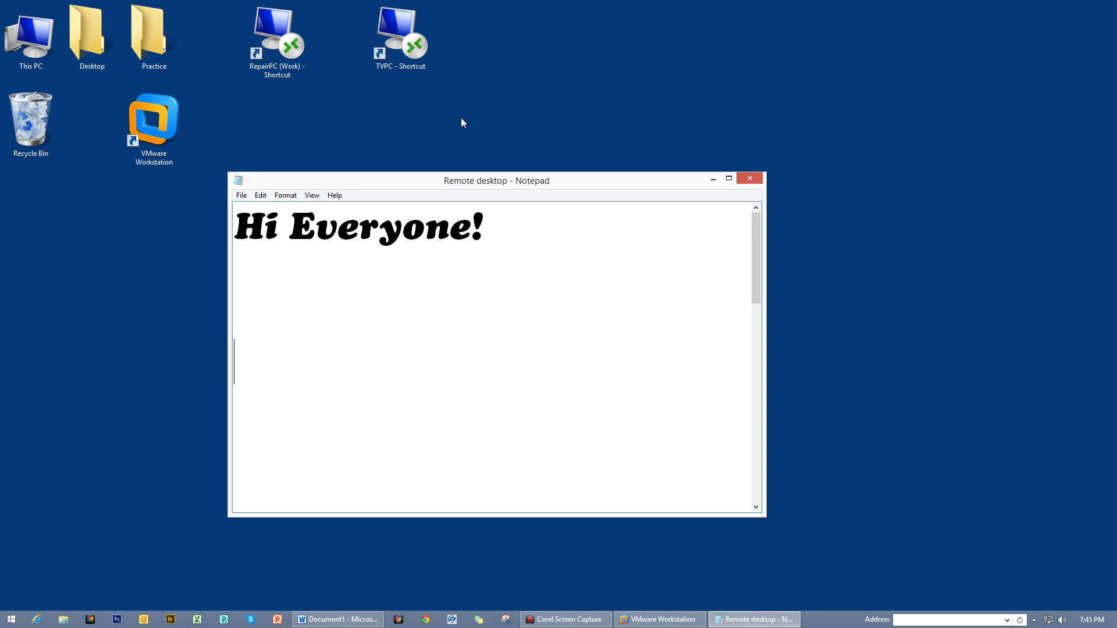
Step: Connect to the RepairPC (Work) remote computer from its desktop shortcut, signing in with the account password
left_click(274, 34)
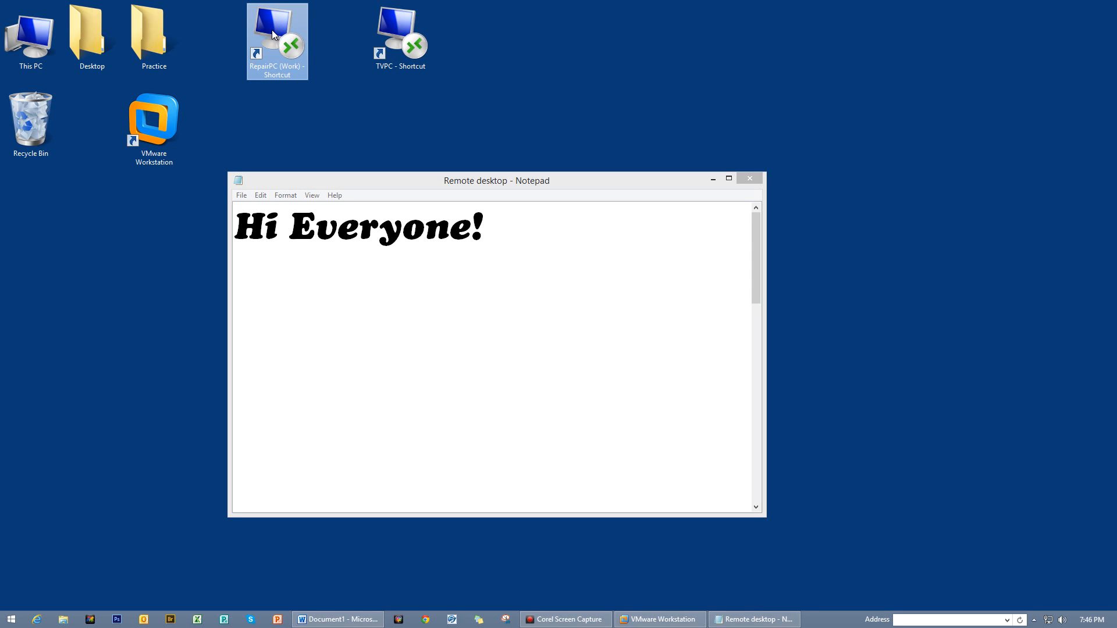
double_click(271, 29)
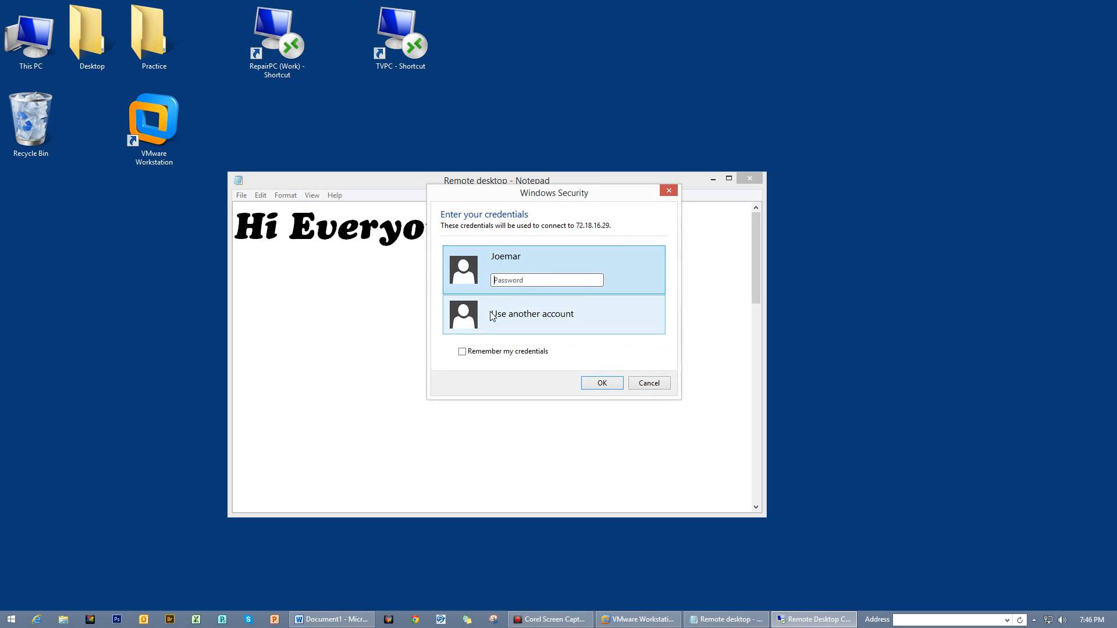
left_click(517, 281)
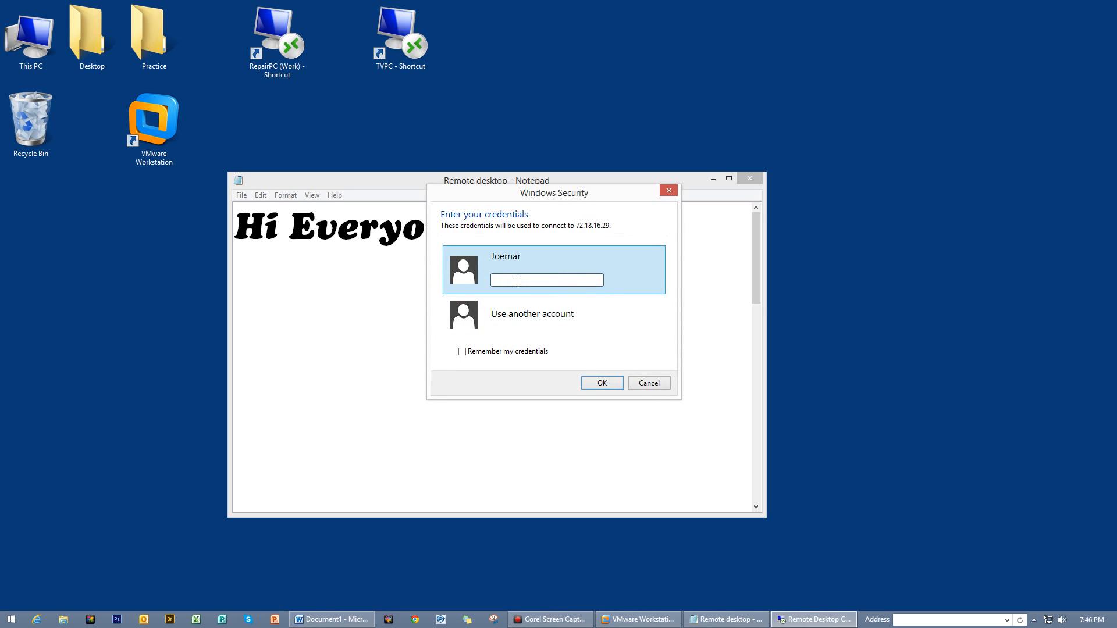
type("•••")
key("Return")
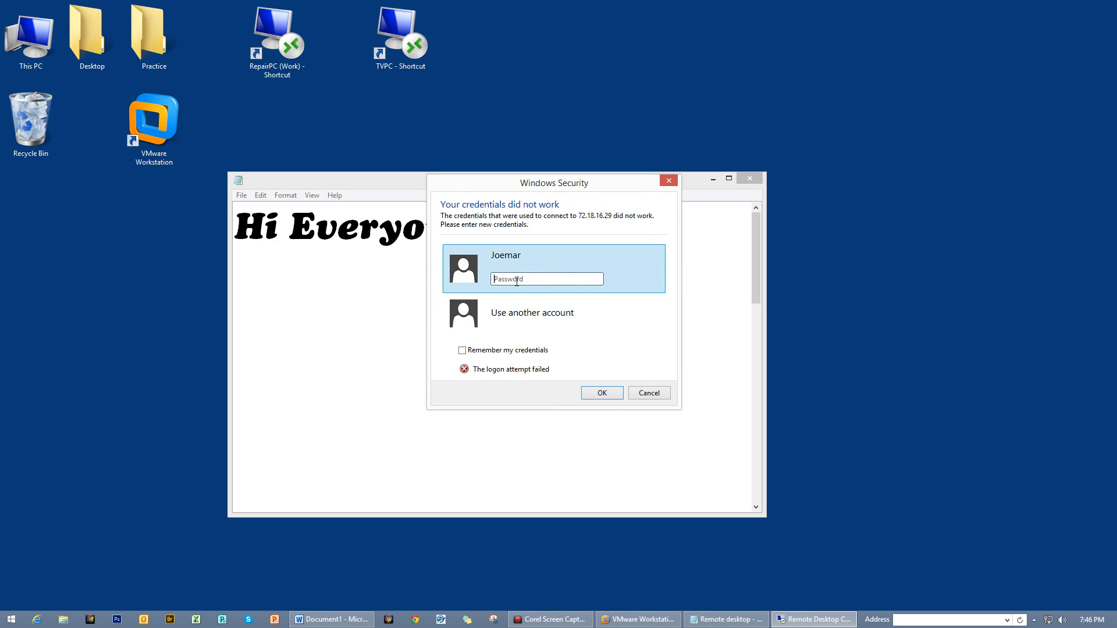
type("••••••••")
key("Return")
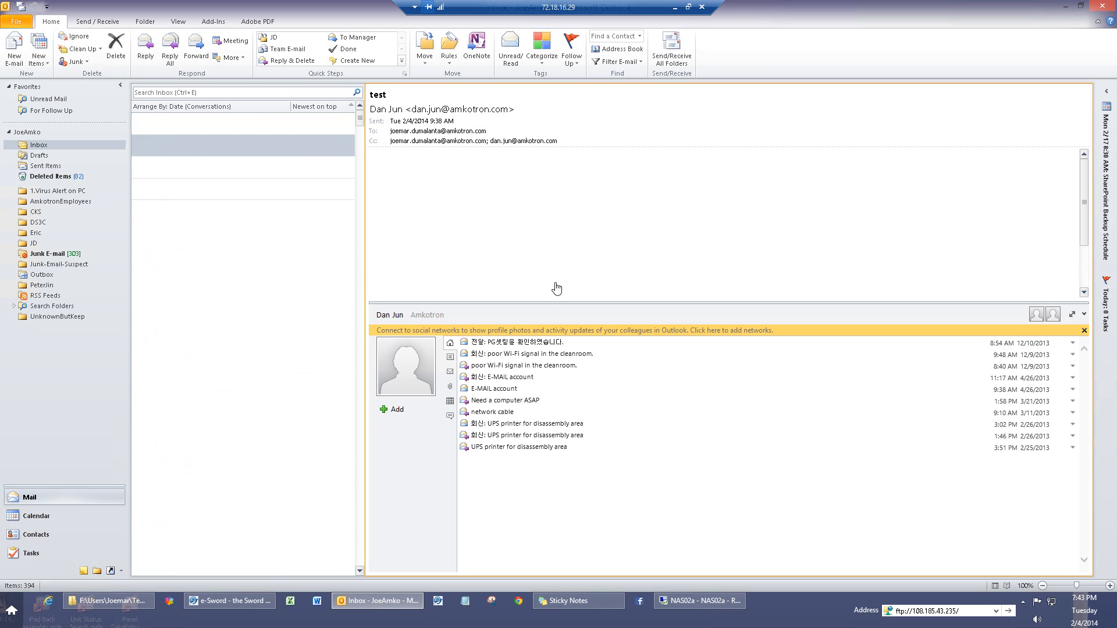
Step: Minimize Outlook and the nested NAS02a session on the remote computer, and reposition the e-Sword window
left_click(1067, 7)
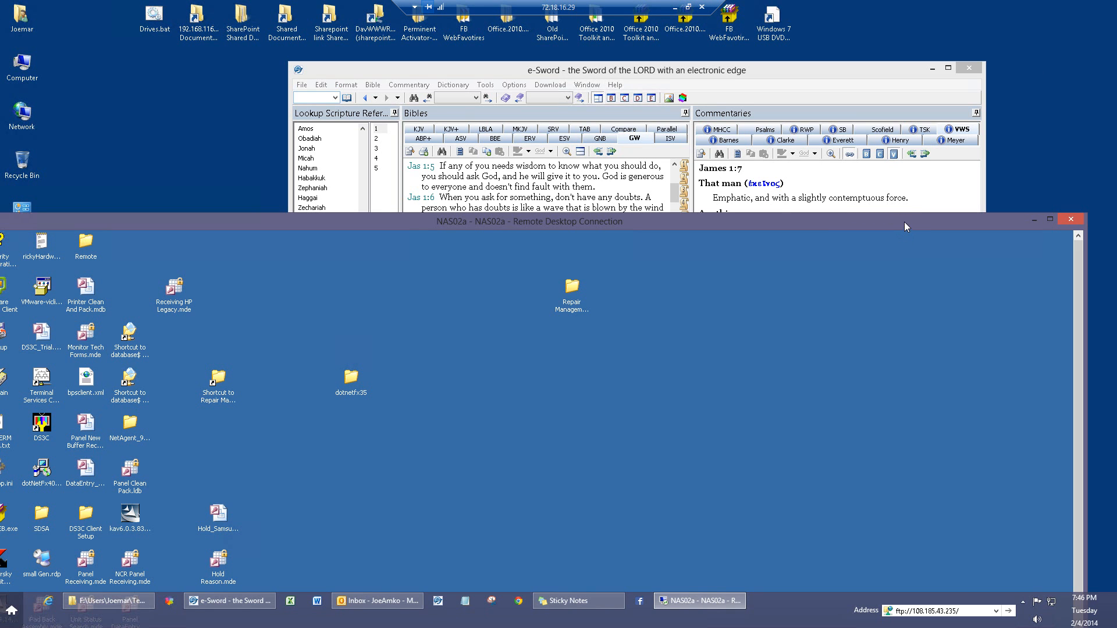
left_click_drag(905, 226, 950, 31)
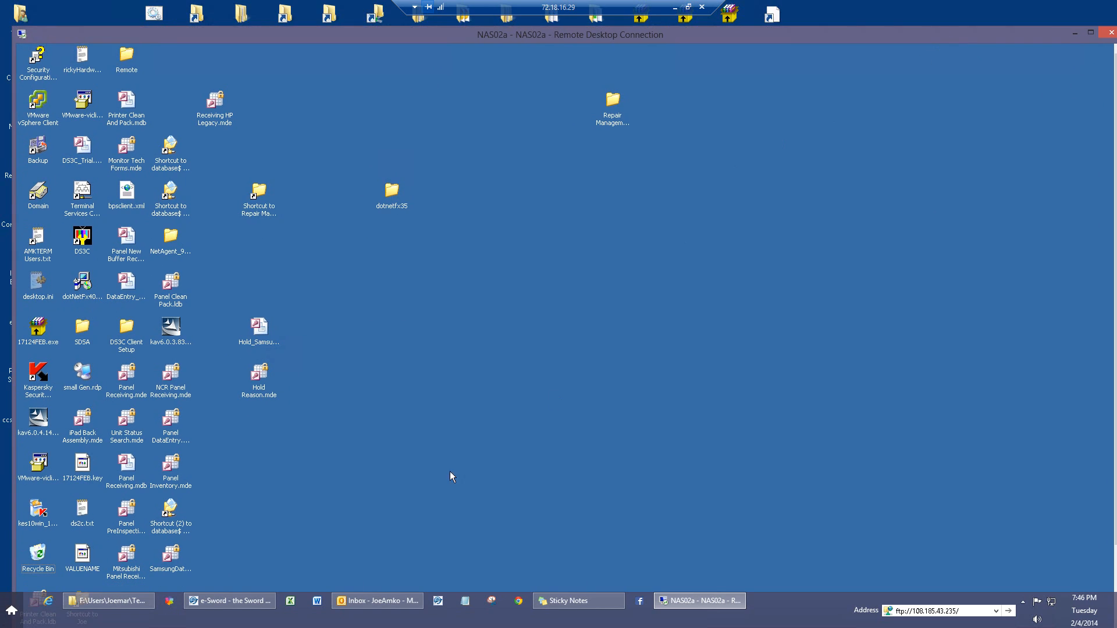
left_click(1075, 35)
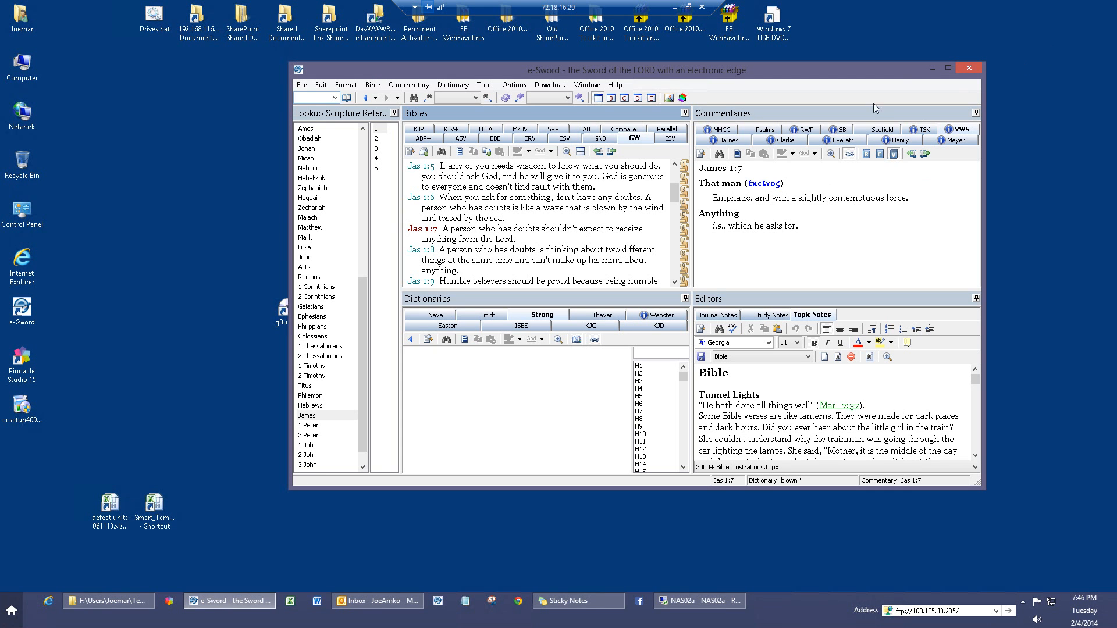
left_click_drag(885, 67, 900, 119)
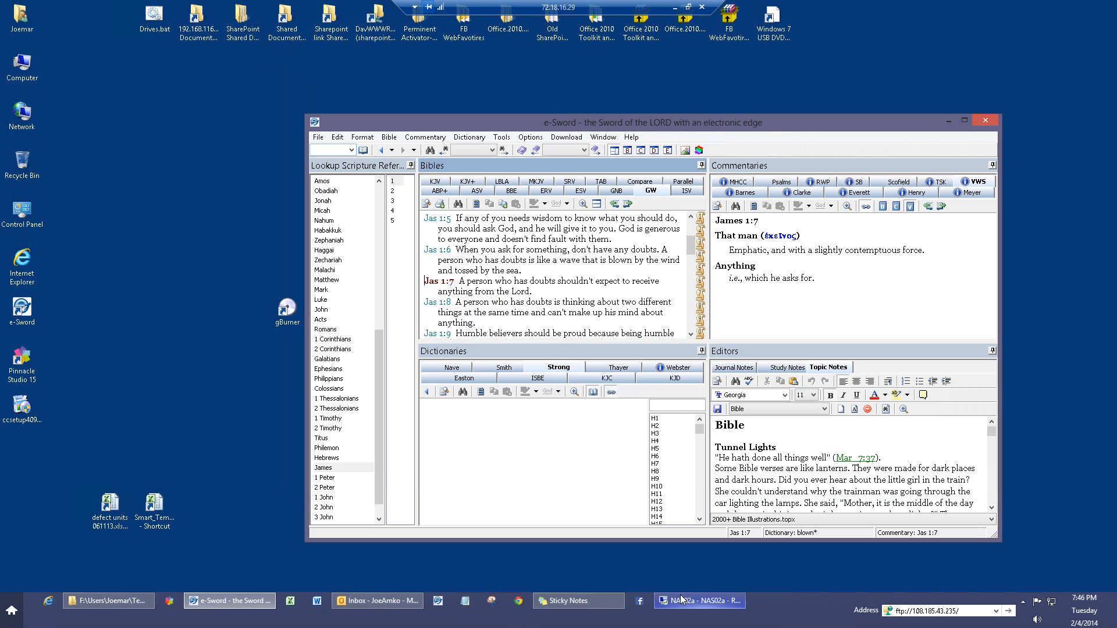
Step: Reopen the Outlook inbox, reduce it from full screen to a smaller window, and rearrange it and e-Sword on the desktop
left_click(405, 604)
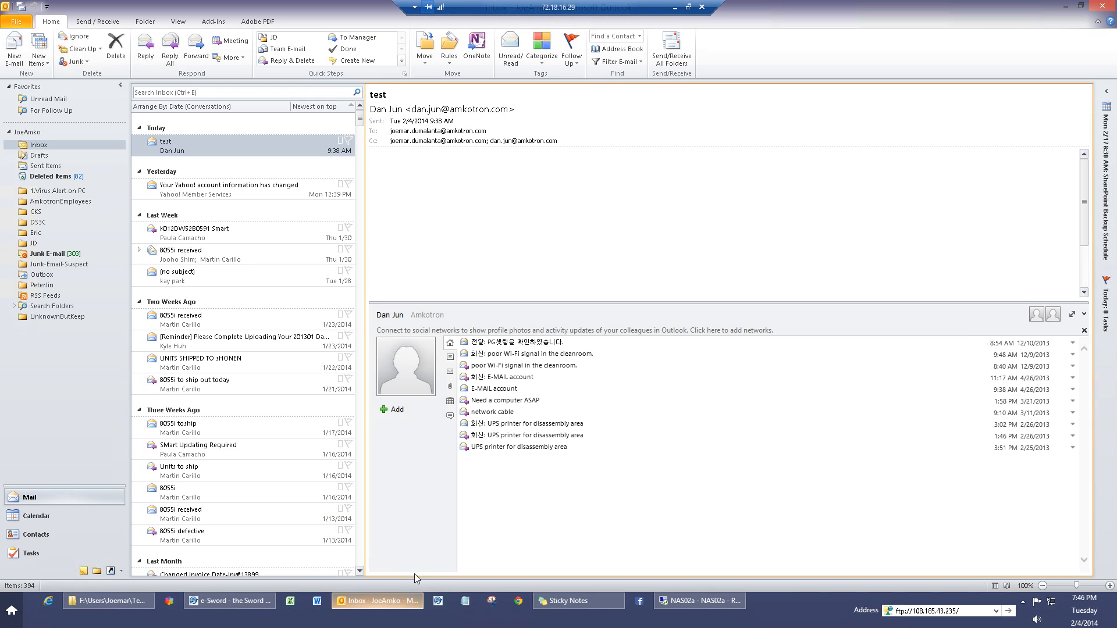
left_click(1081, 7)
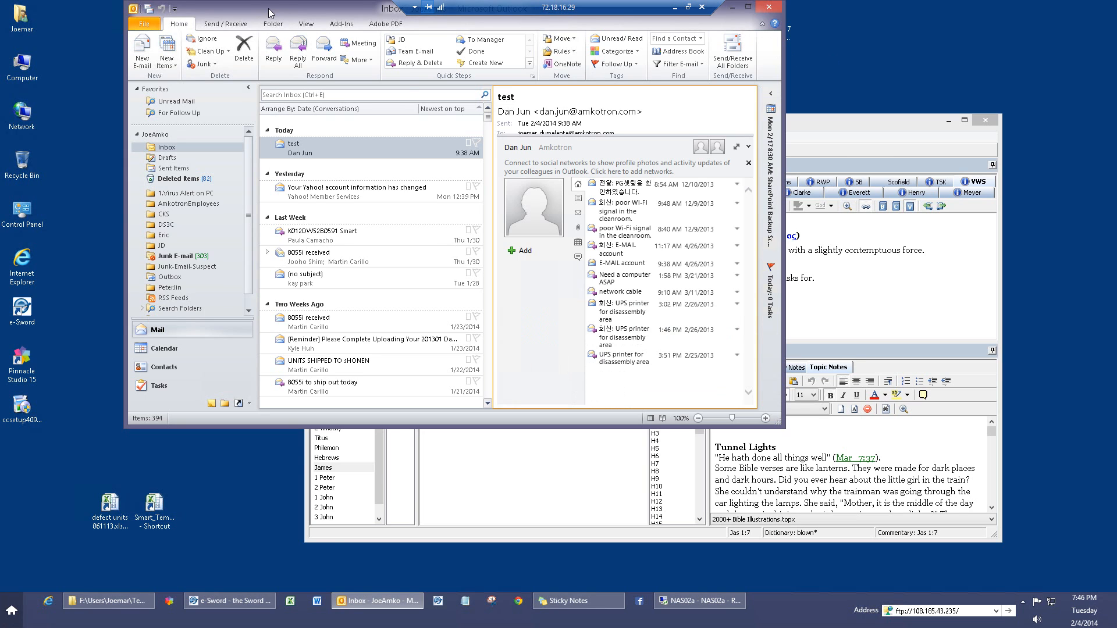
left_click_drag(273, 8, 483, 168)
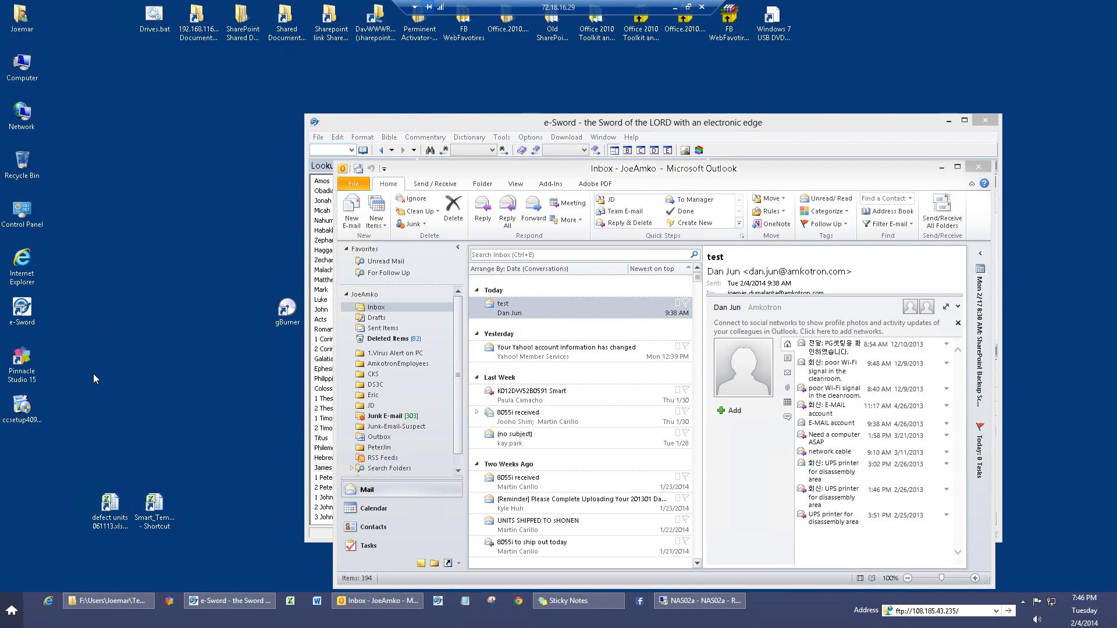
left_click_drag(572, 119, 406, 120)
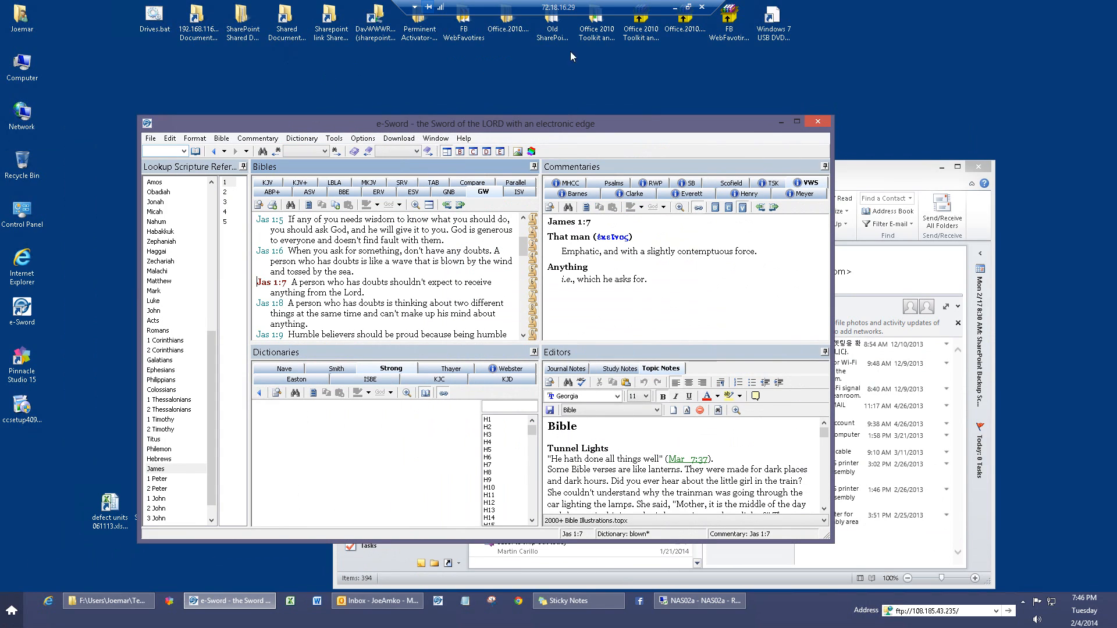
Step: Disconnect the RepairPC (Work) remote session and confirm the disconnection
left_click(702, 7)
left_click(591, 332)
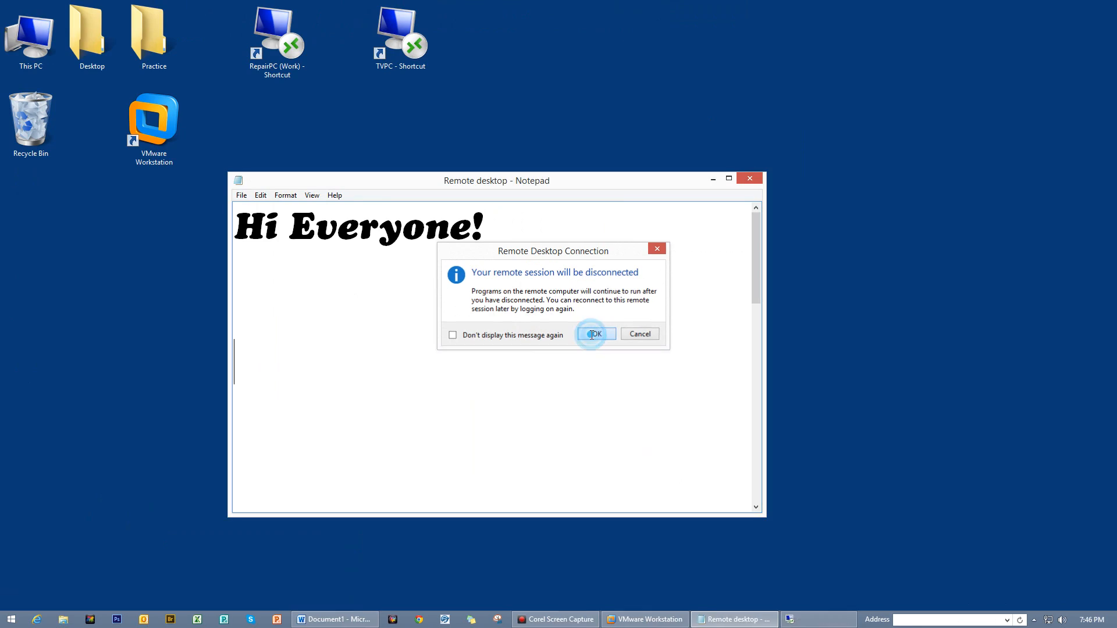
Step: Read through the Remote desktop notes in Notepad and minimize the window
left_click_drag(755, 266, 755, 330)
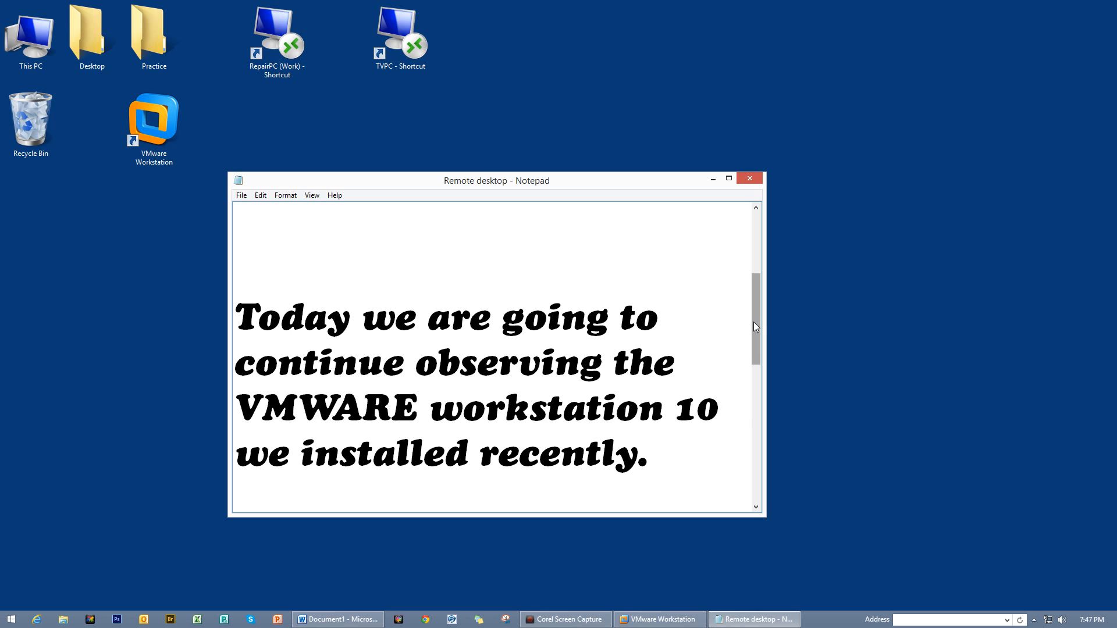
left_click_drag(753, 322, 742, 431)
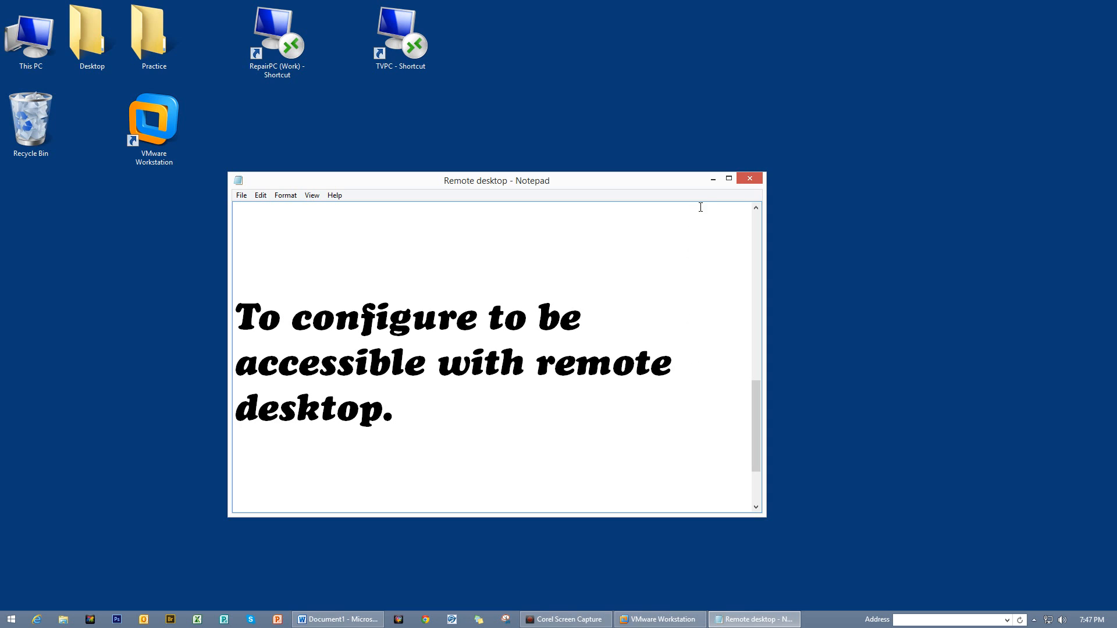
left_click(712, 179)
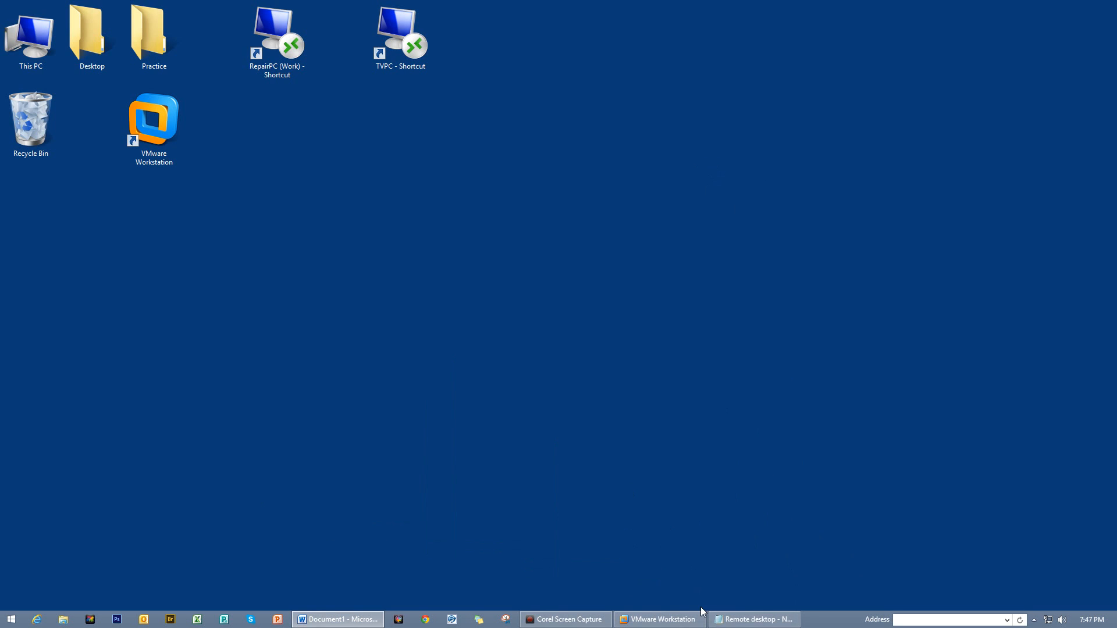
Step: Switch to VMware Workstation and bring up the running Windows 8 virtual machine
mouse_move(669, 623)
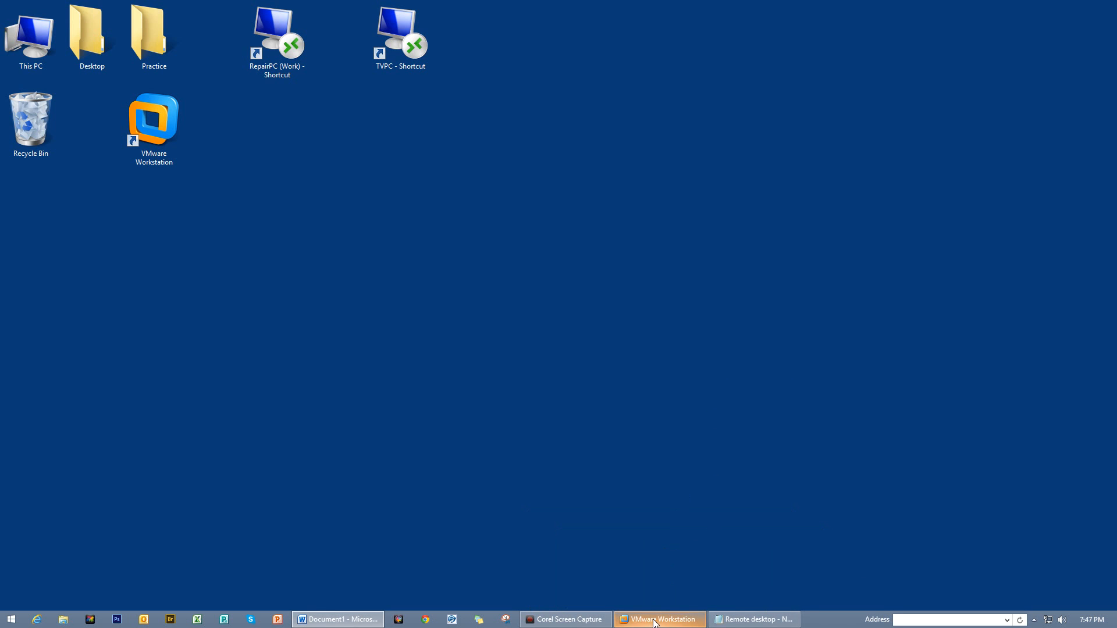
left_click(650, 531)
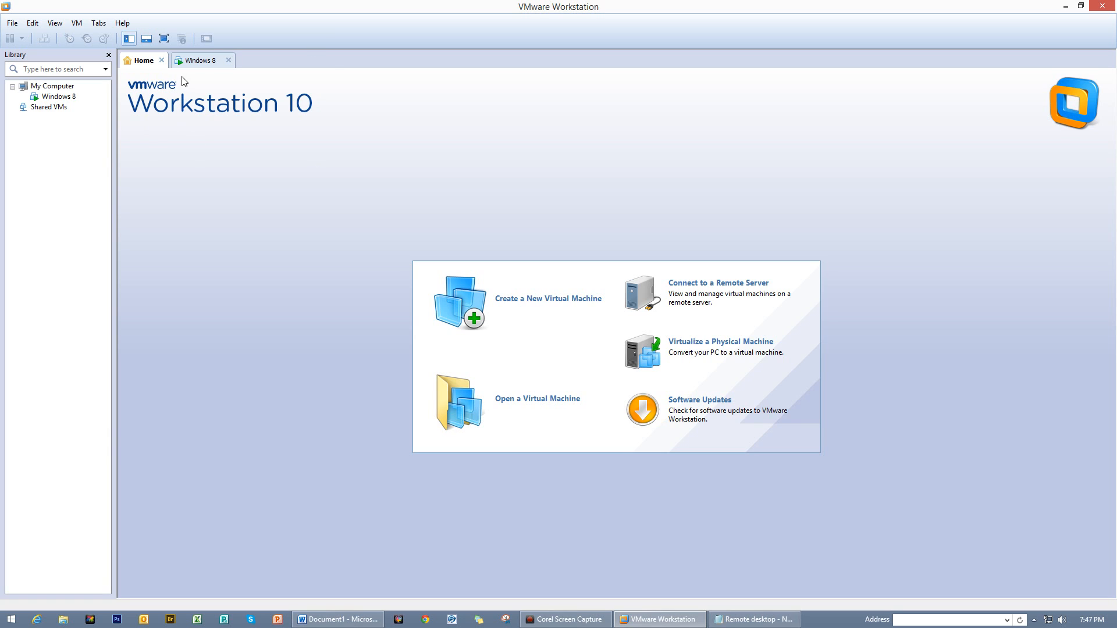
left_click(195, 66)
left_click(512, 237)
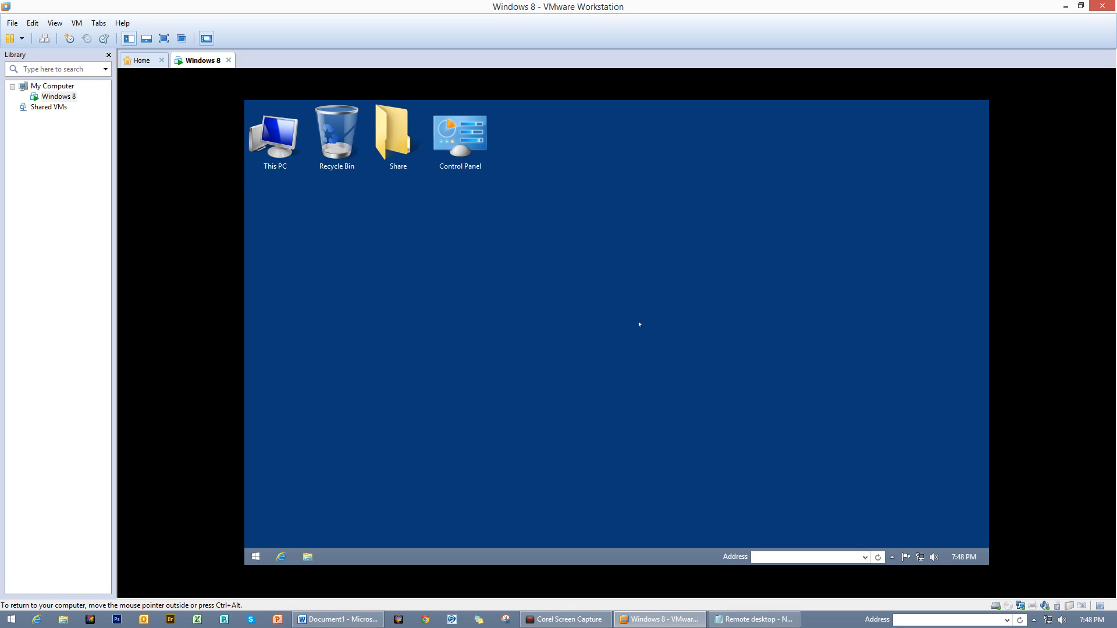
Step: Open the system properties of This PC in the virtual machine and check its computer name
right_click(278, 147)
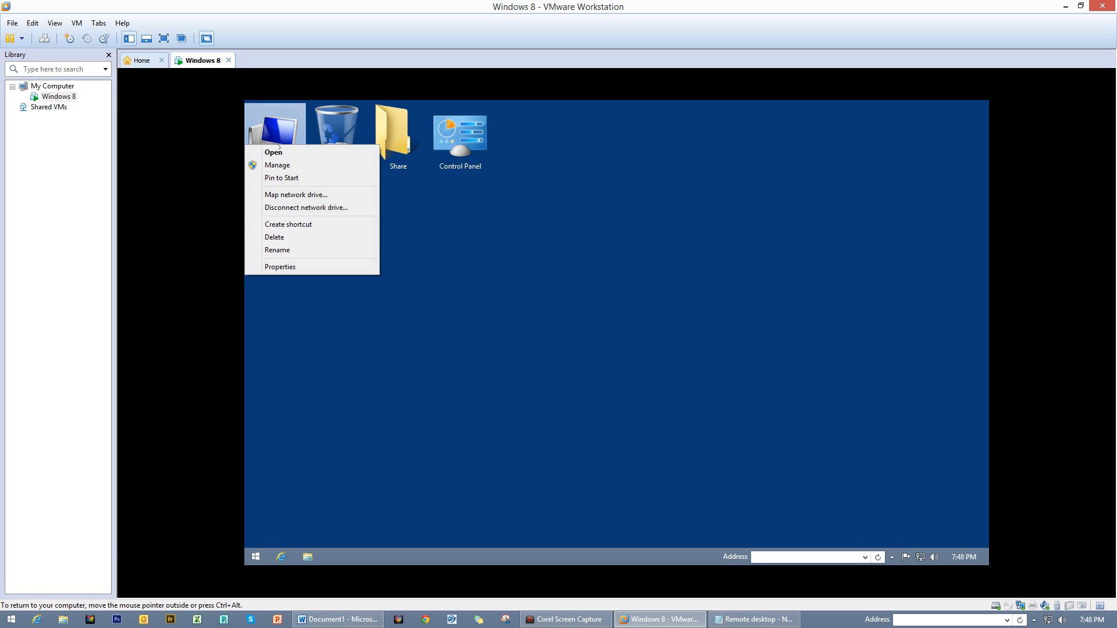
left_click(659, 283)
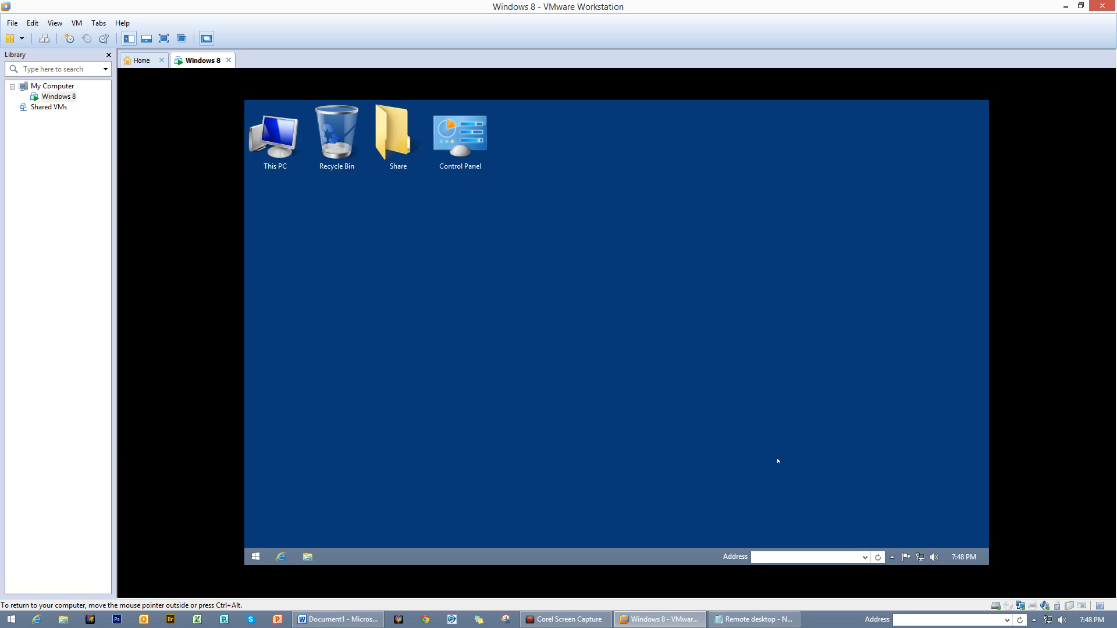
right_click(276, 137)
left_click(315, 259)
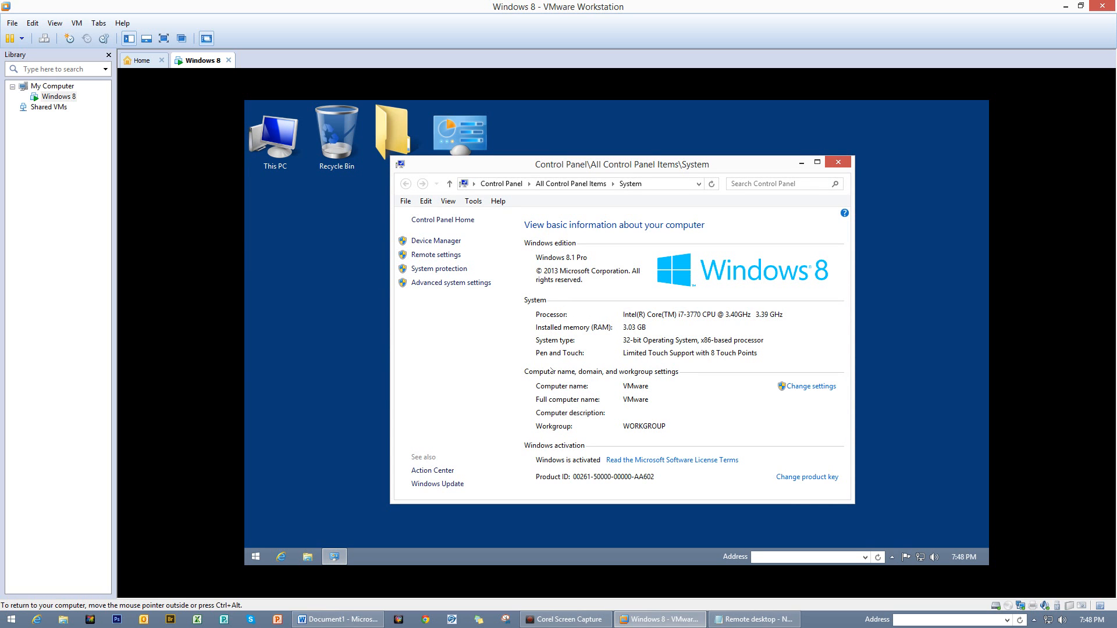
left_click(623, 388)
left_click(646, 389)
Step: Open the connection details of the Ethernet0 adapter from the virtual machine's network connections
right_click(920, 557)
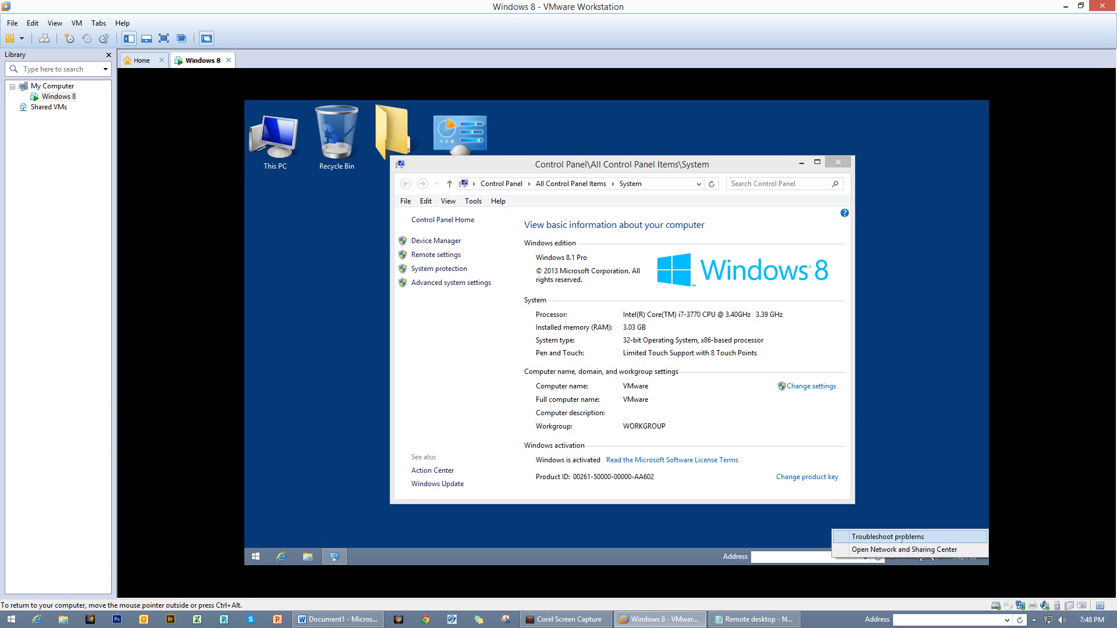
left_click(904, 550)
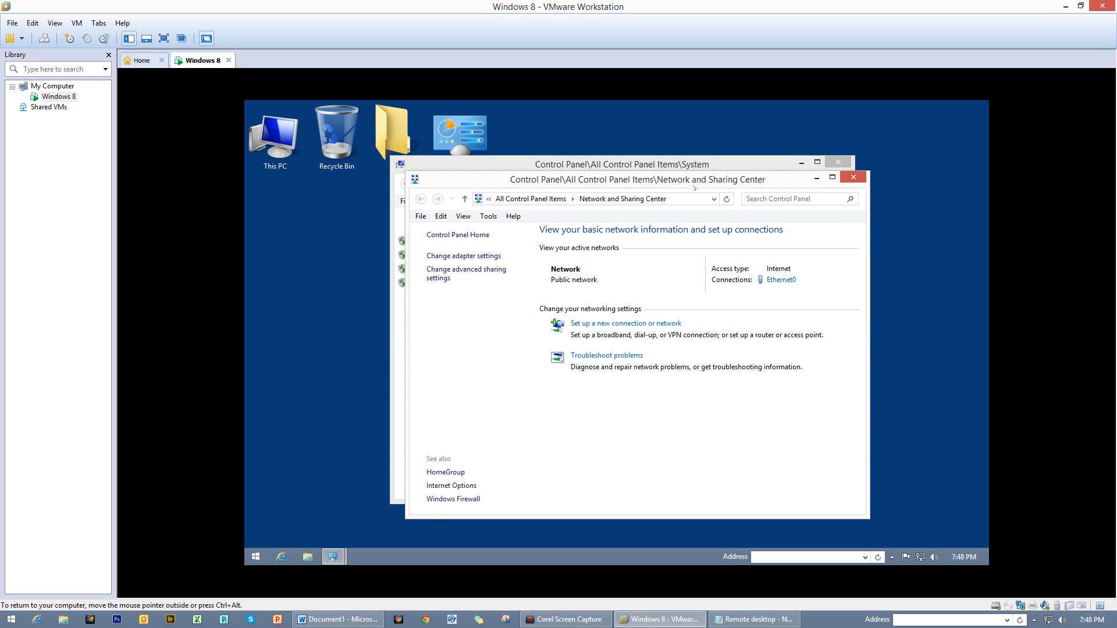
left_click(458, 256)
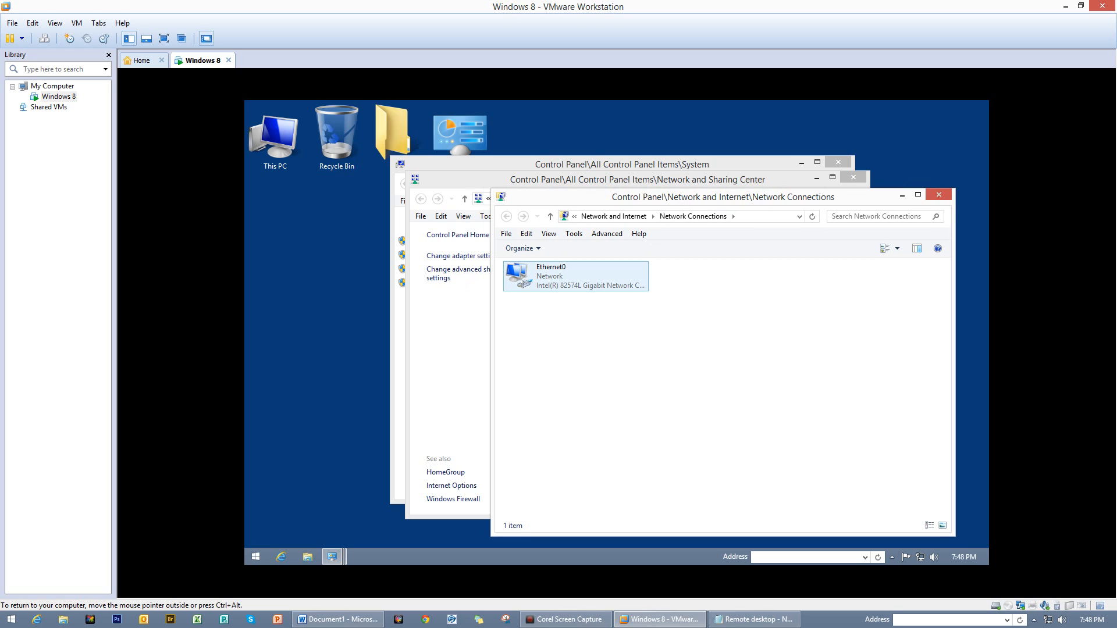
right_click(522, 281)
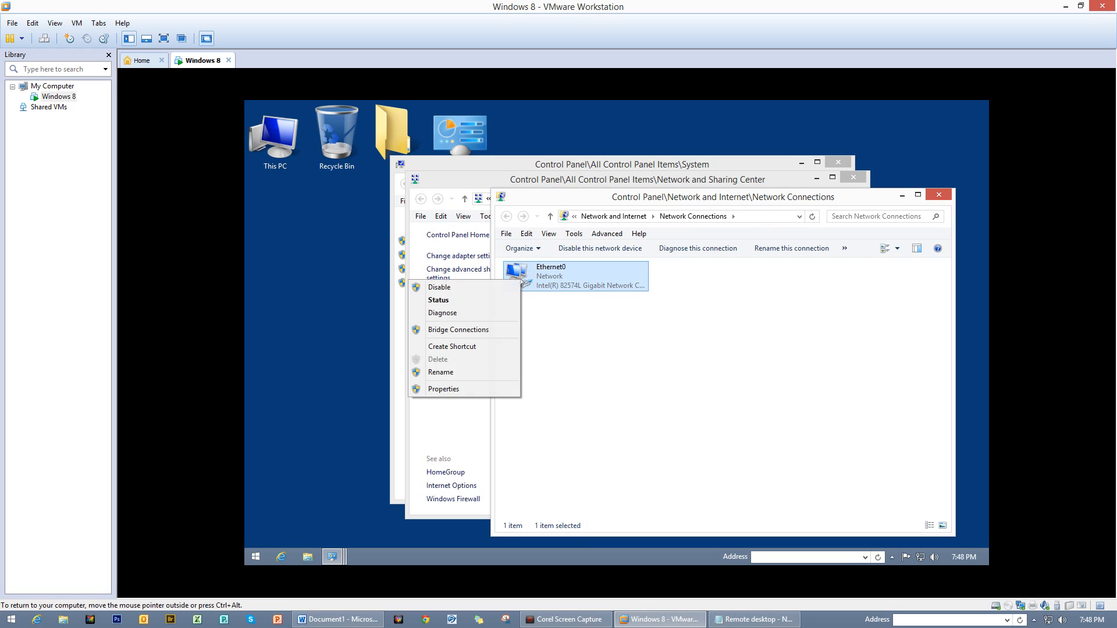
left_click(473, 303)
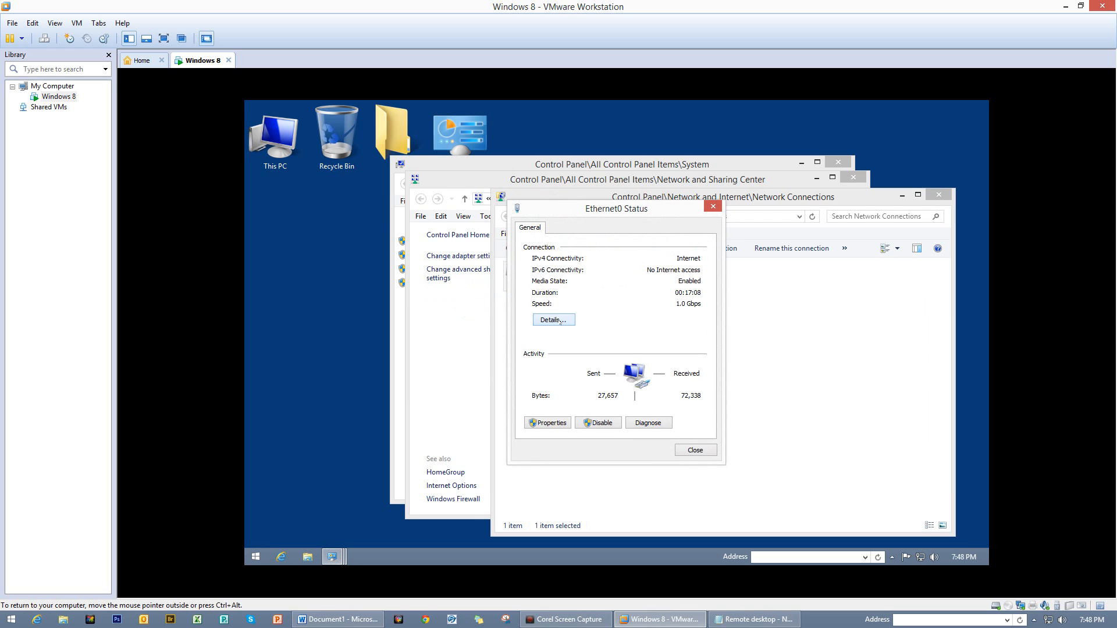
left_click(561, 320)
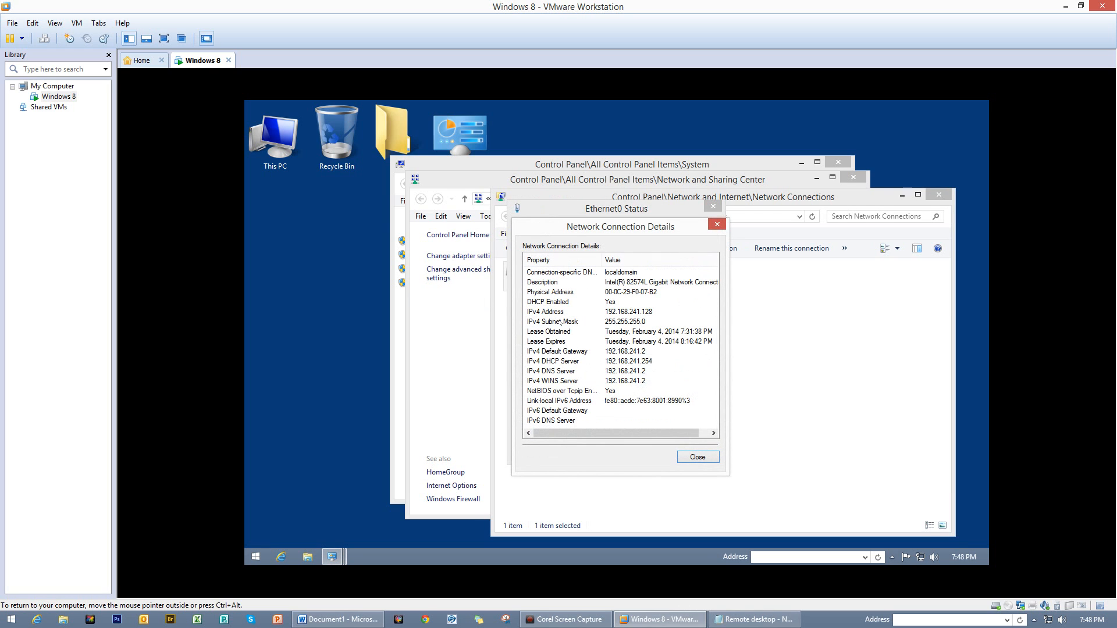
Step: Check the IPv4 address and the IPv6 entries in the network connection details
left_click(625, 312)
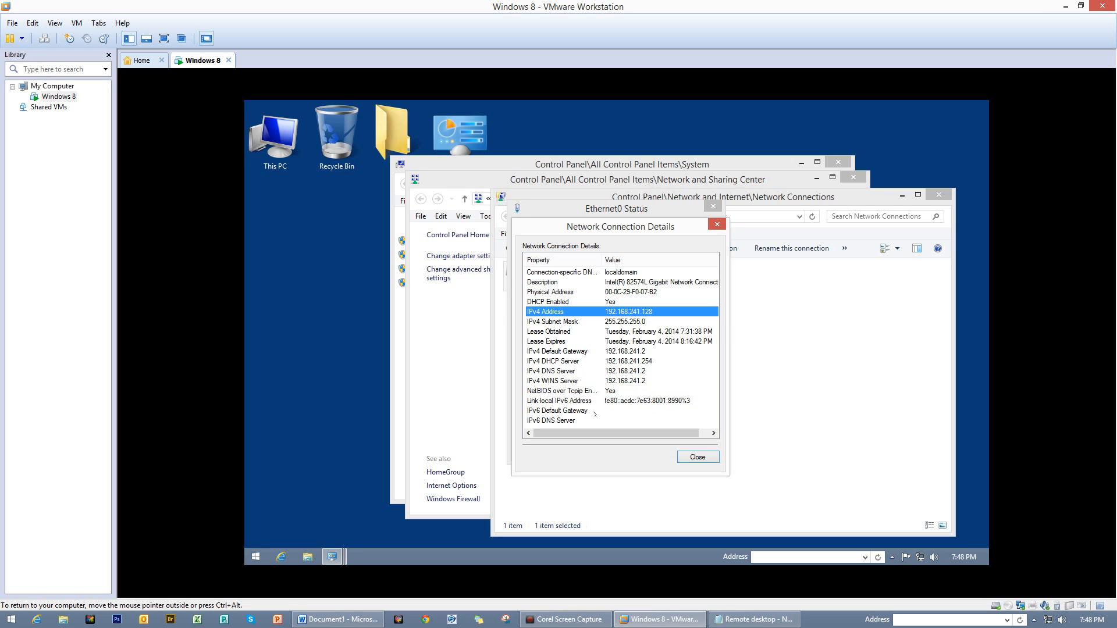
left_click(560, 410)
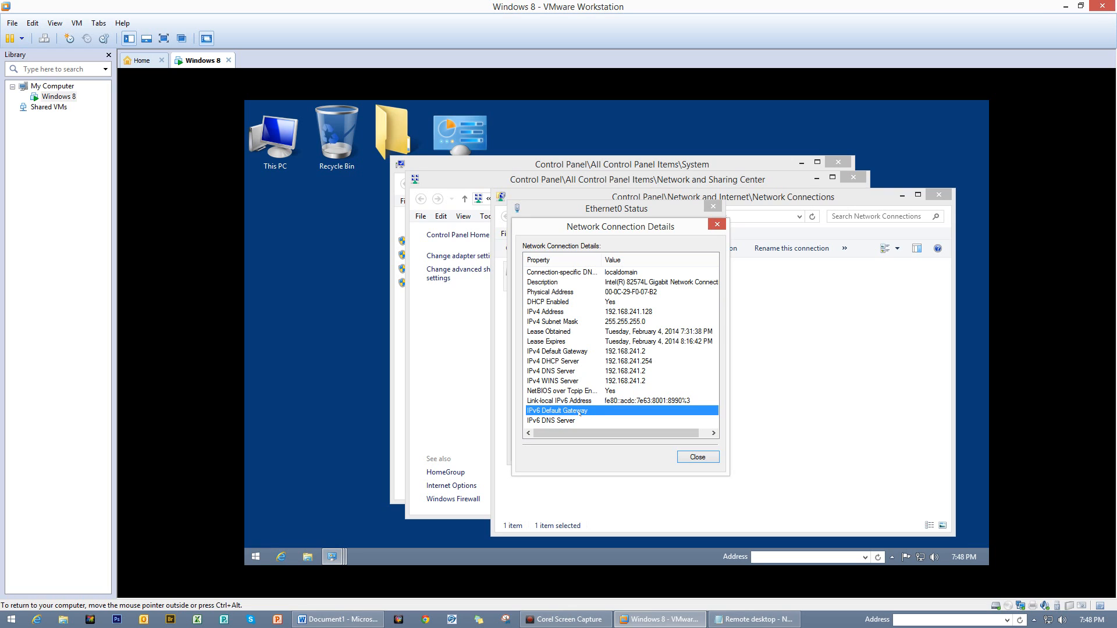
key("Down")
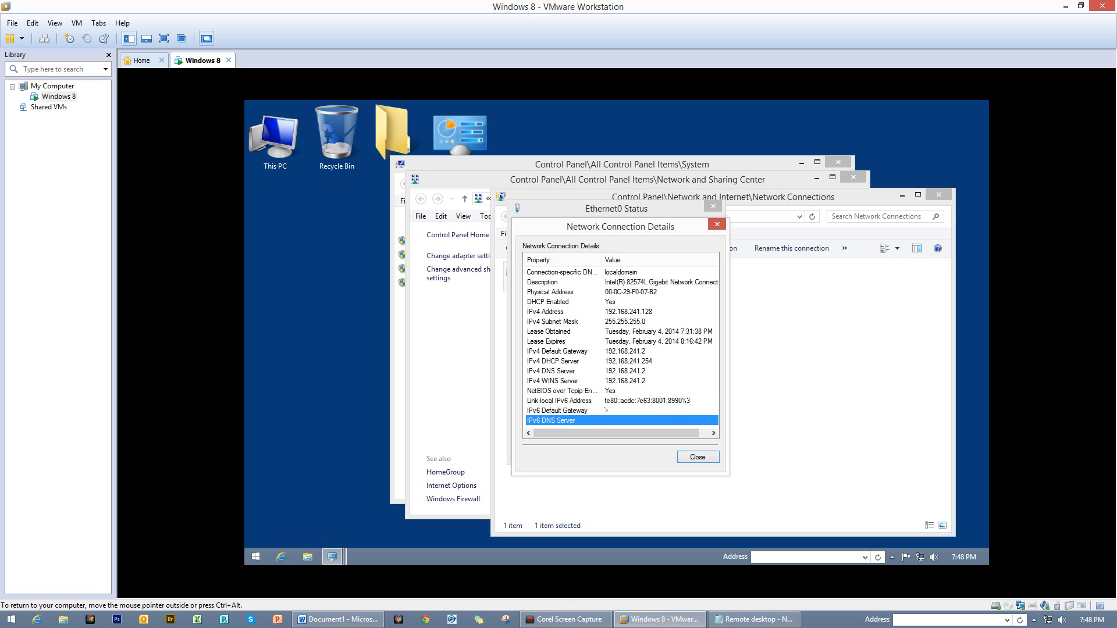
left_click(546, 313)
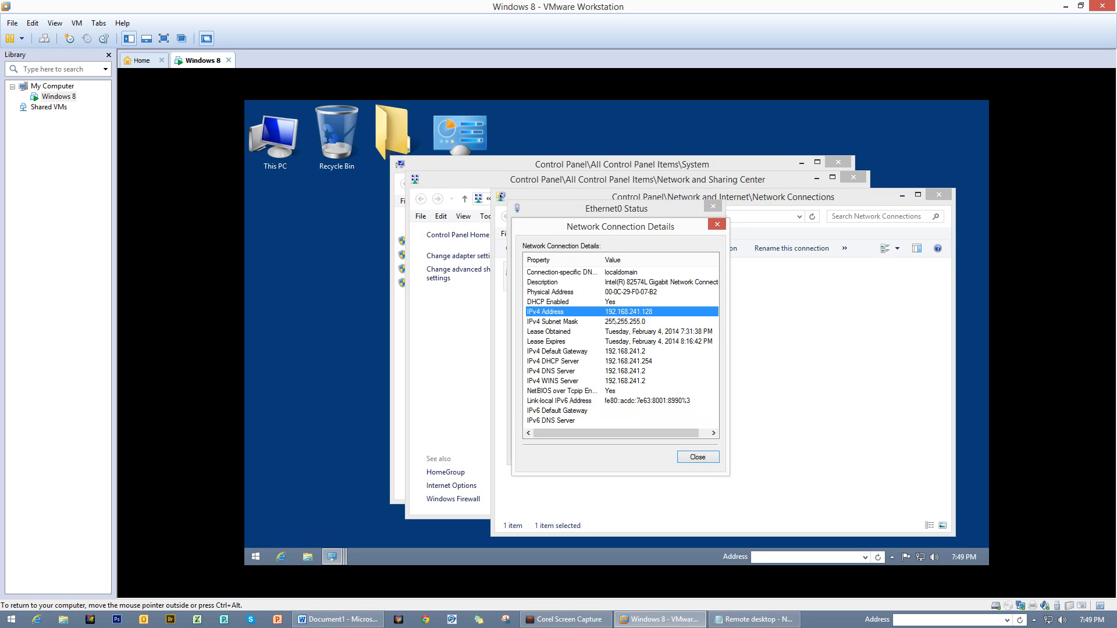
key("ctrl+alt")
Step: Close the connection details, adapter status, network and System windows to return to the virtual machine's desktop
left_click(716, 225)
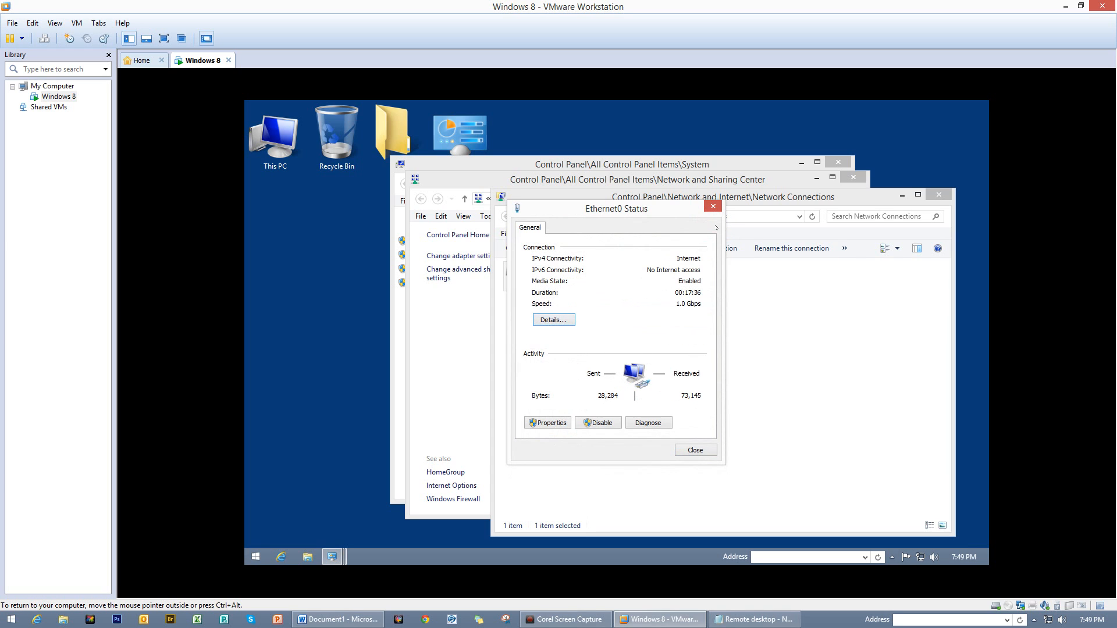
left_click(714, 208)
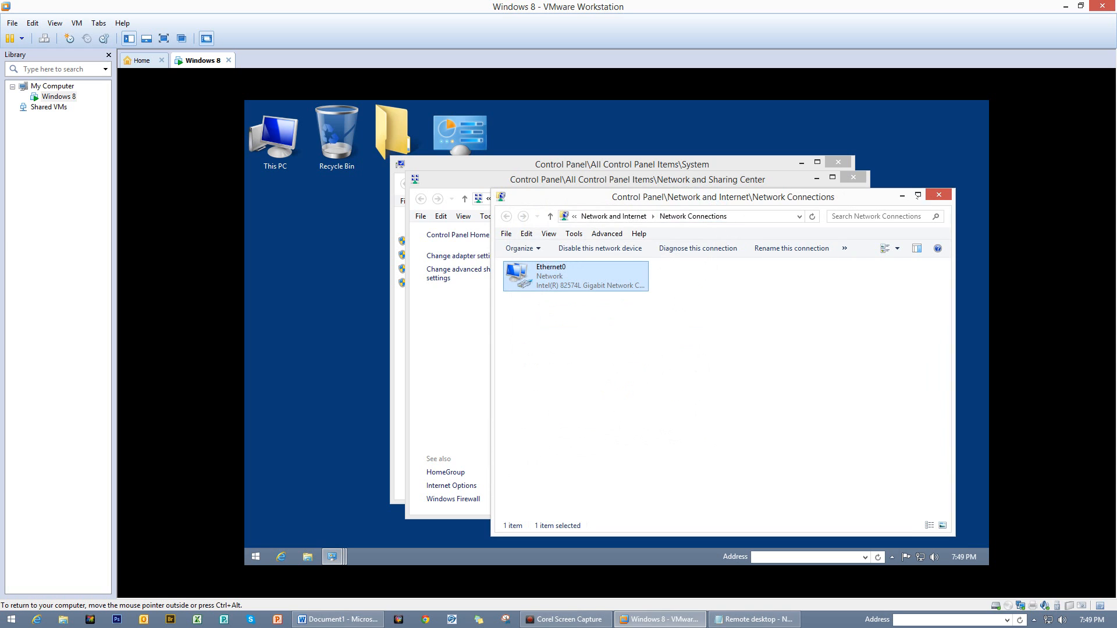
left_click(939, 196)
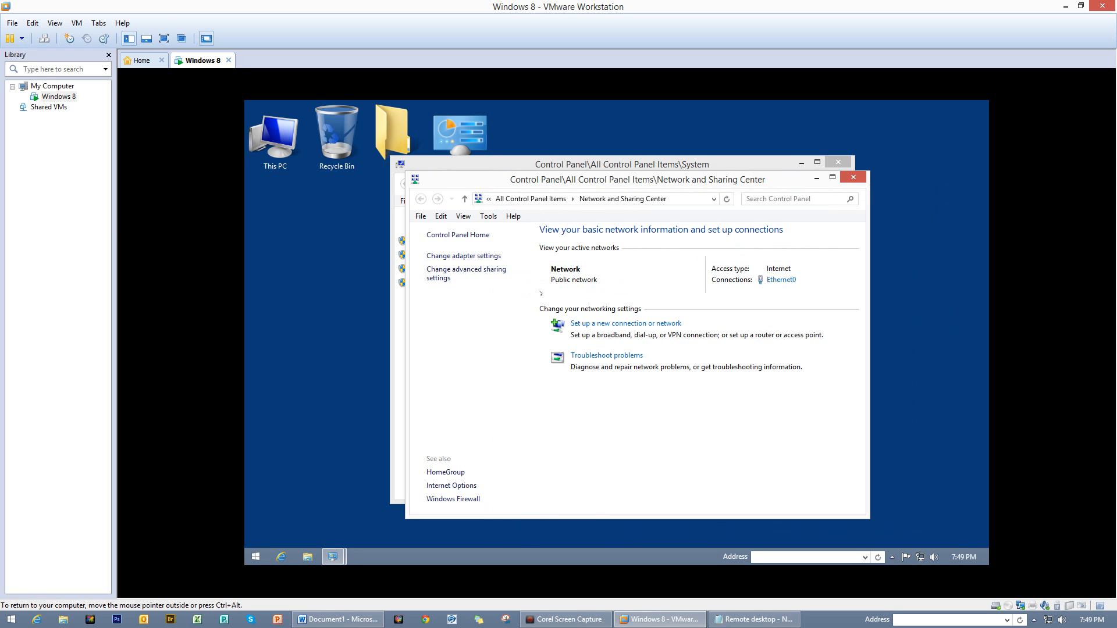
left_click(853, 178)
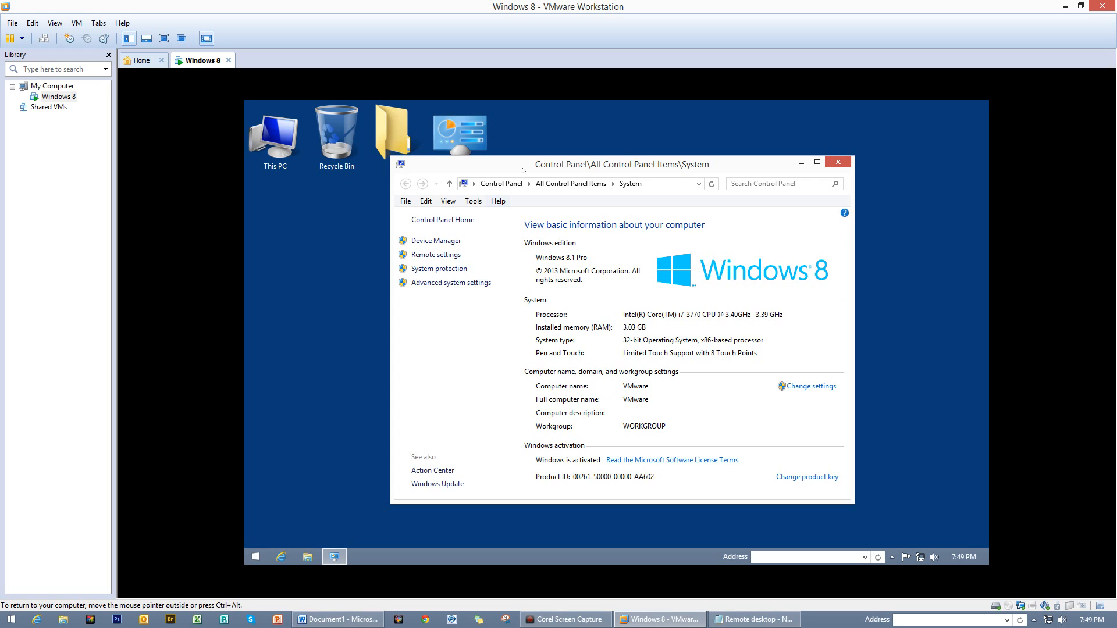
left_click(838, 162)
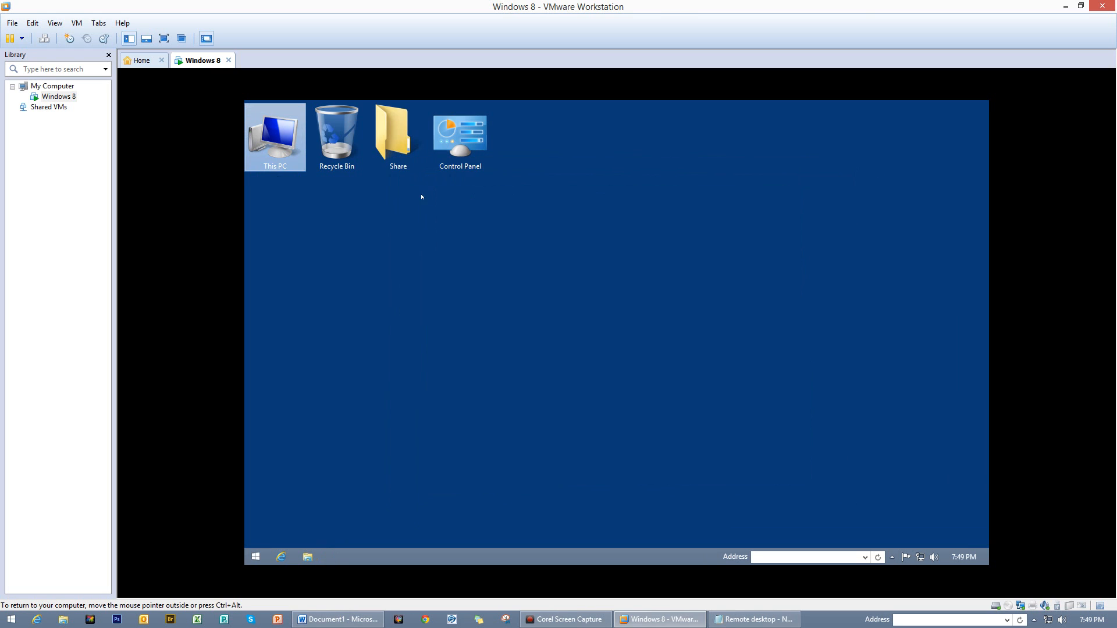
Step: Open the remote settings from This PC's system properties and move the dialog clear of the System window's side links
right_click(246, 143)
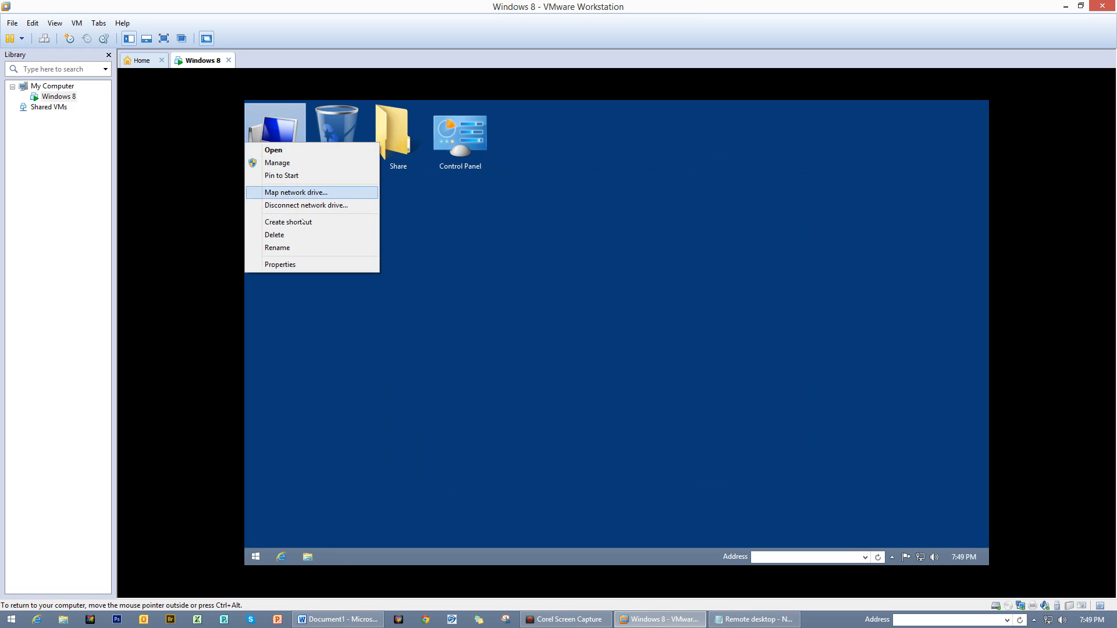
left_click(580, 267)
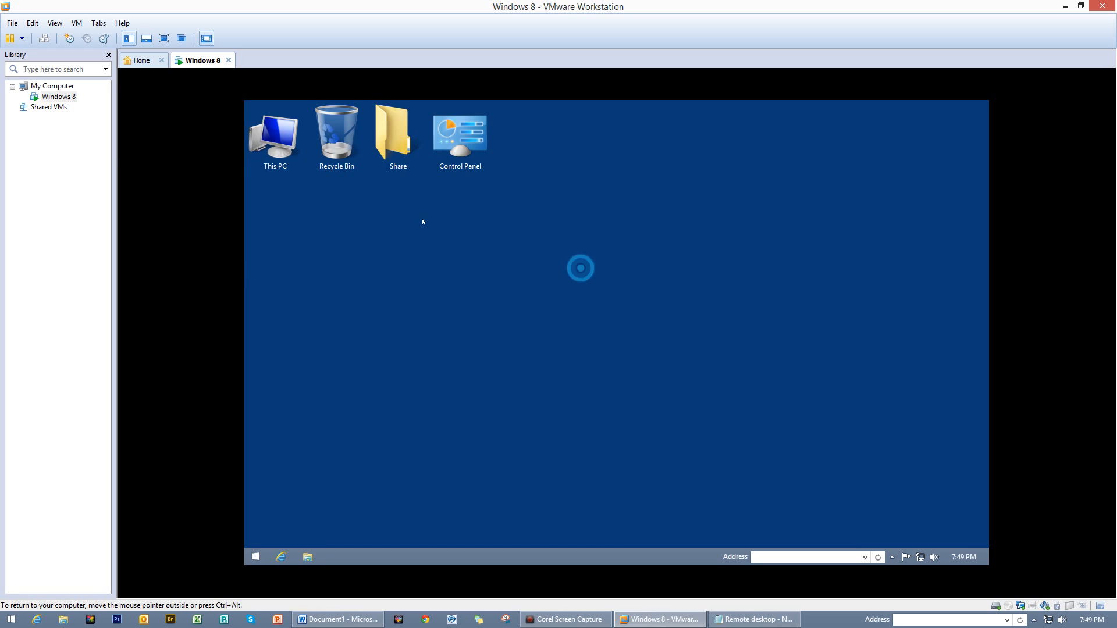
right_click(267, 135)
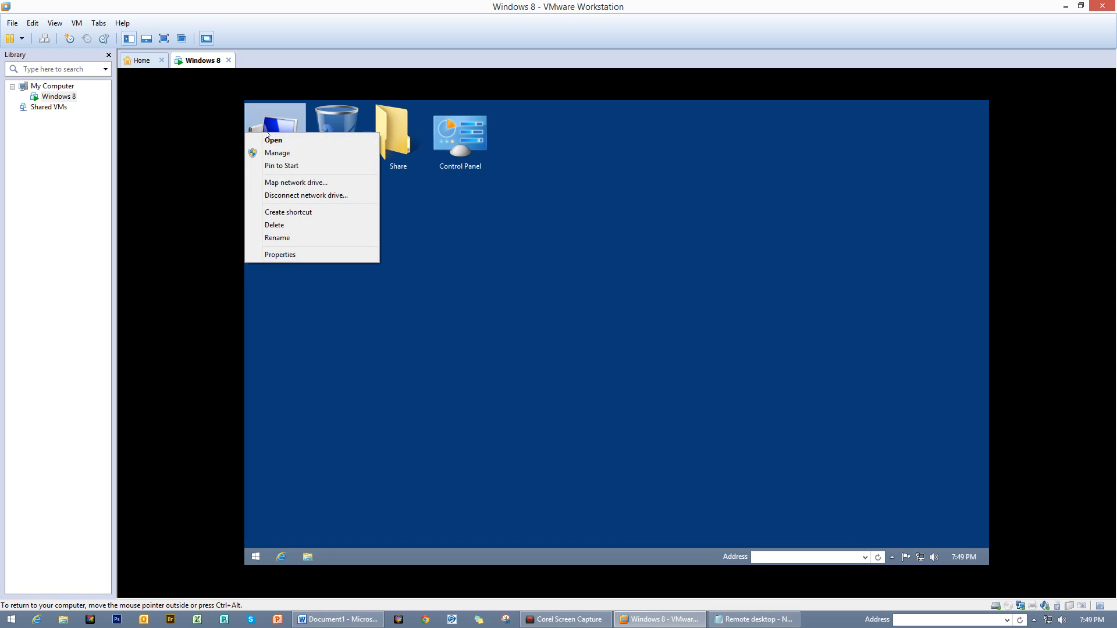
left_click(291, 255)
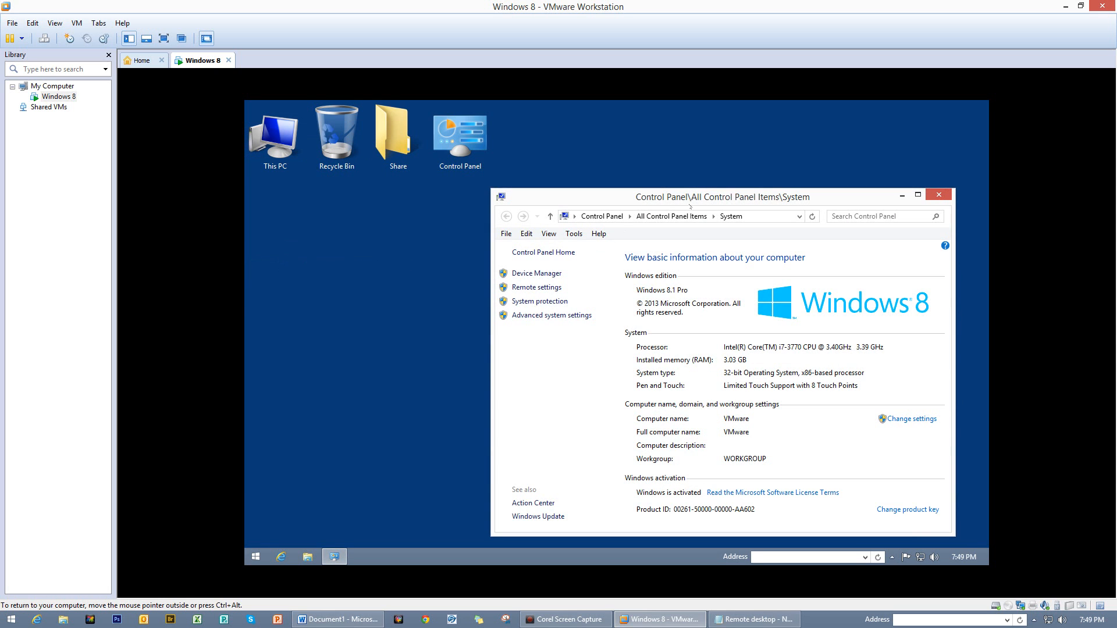
left_click_drag(704, 198, 598, 184)
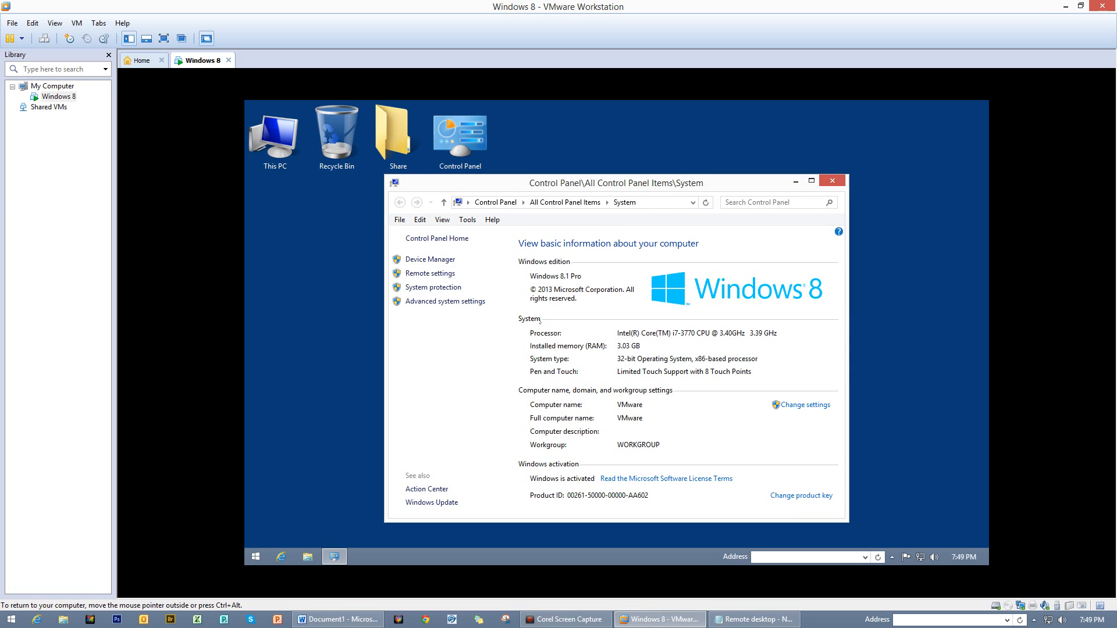
left_click(431, 274)
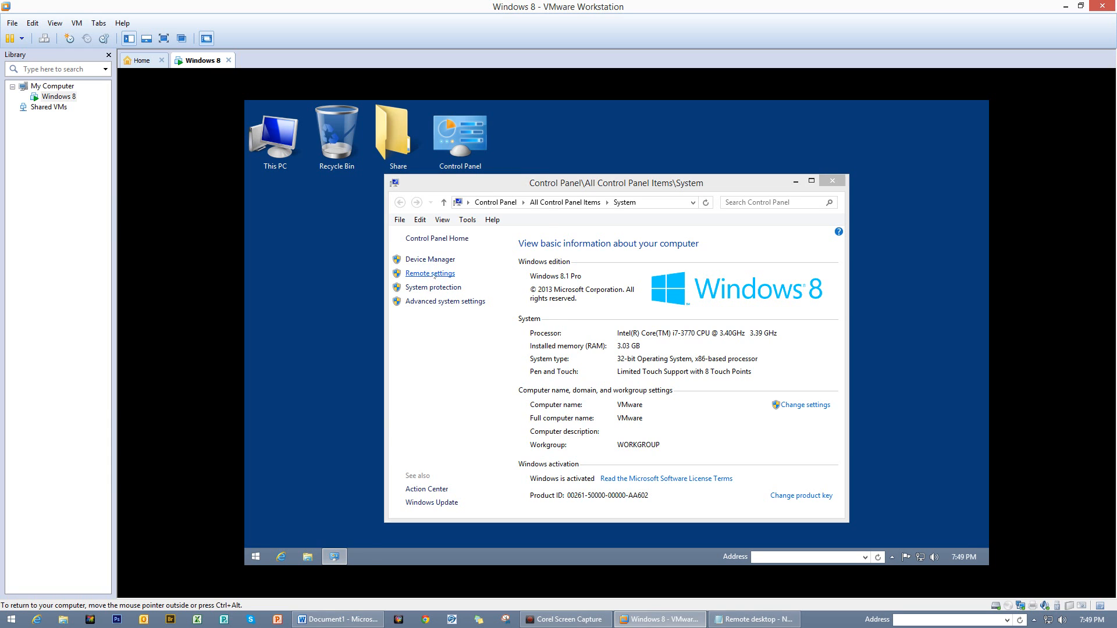
left_click_drag(467, 176, 724, 182)
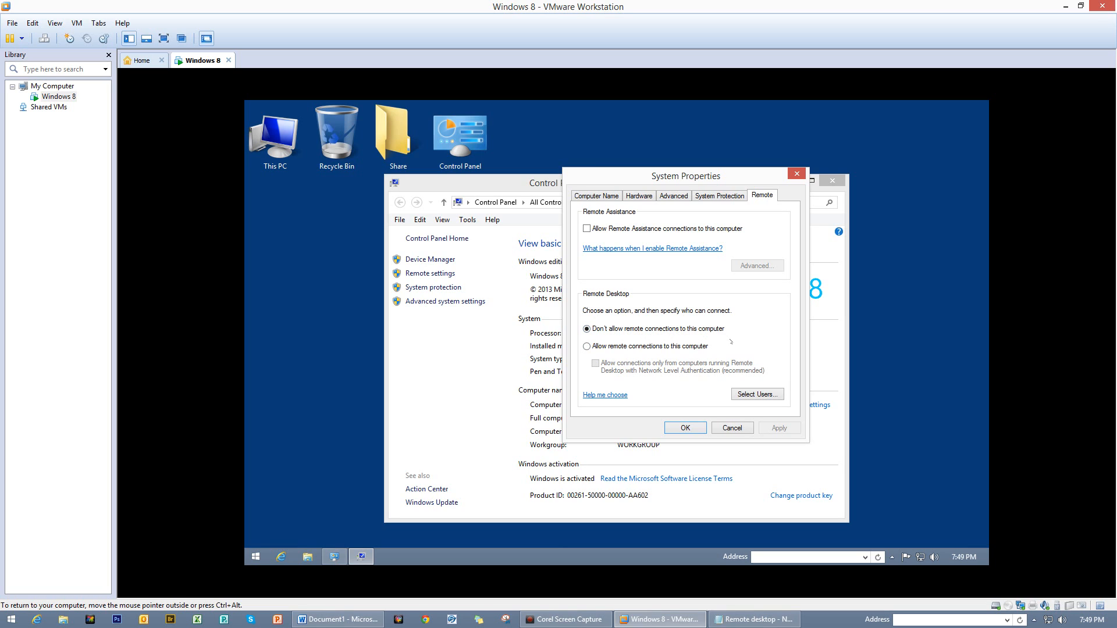
Step: Allow remote connections to this computer without requiring Network Level Authentication, and open the Remote Desktop user selection
left_click(588, 347)
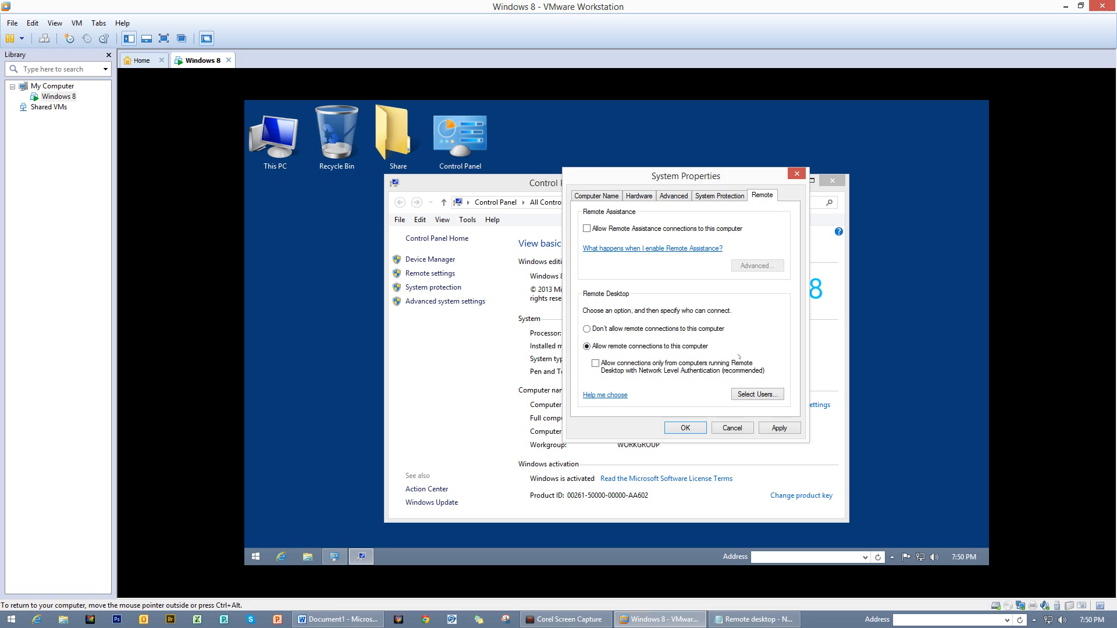
left_click(595, 363)
left_click(596, 363)
left_click(756, 395)
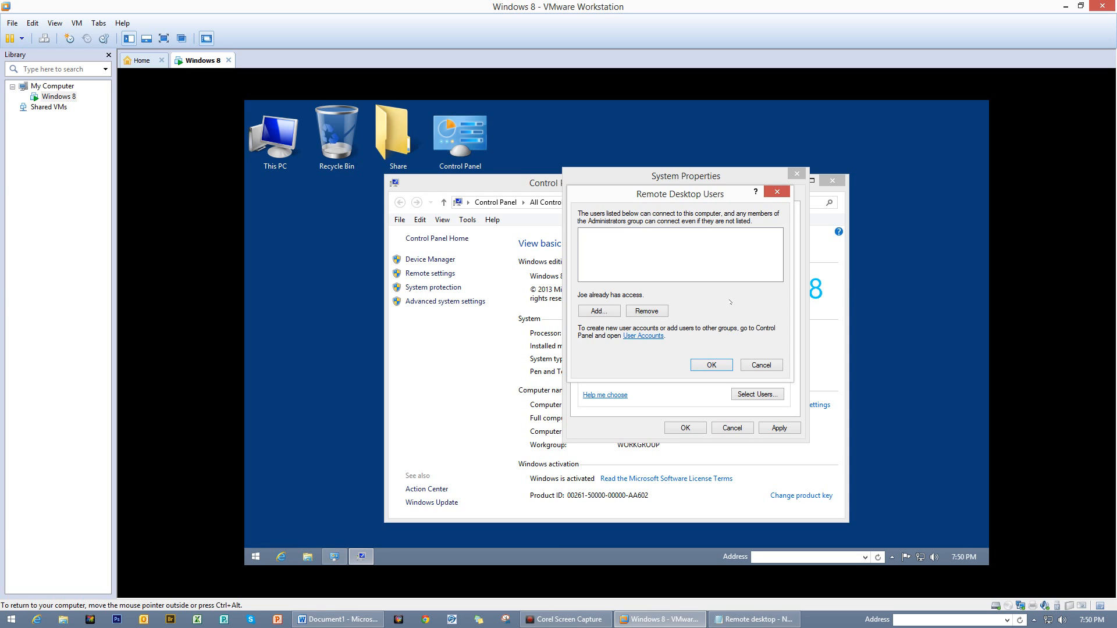
Step: Open Computer Management for This PC and list the user accounts under Local Users and Groups
right_click(247, 150)
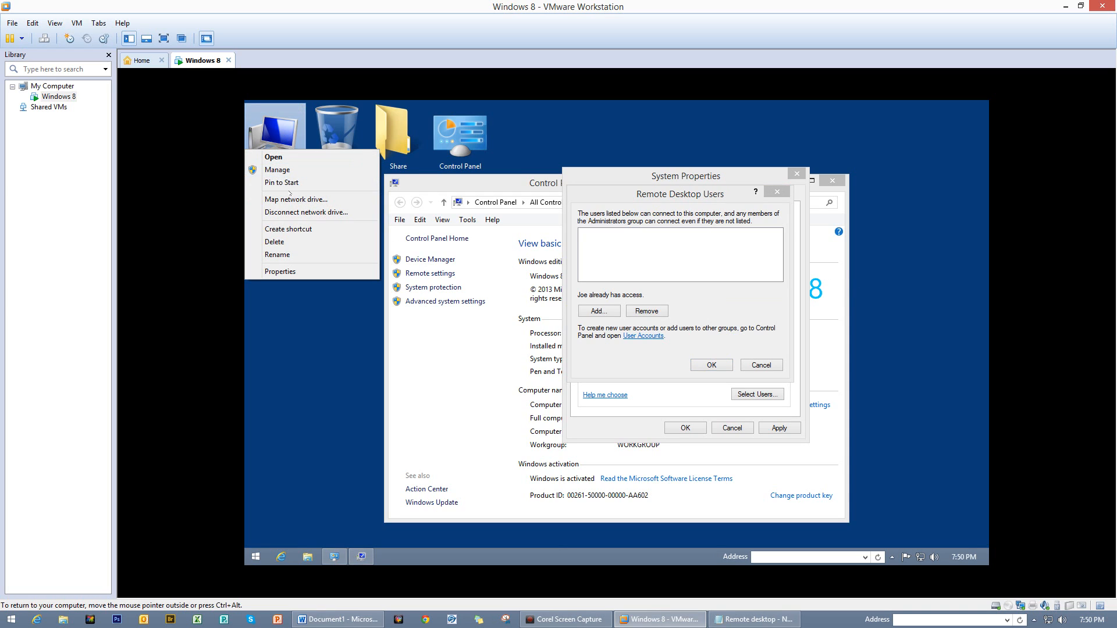
left_click(290, 170)
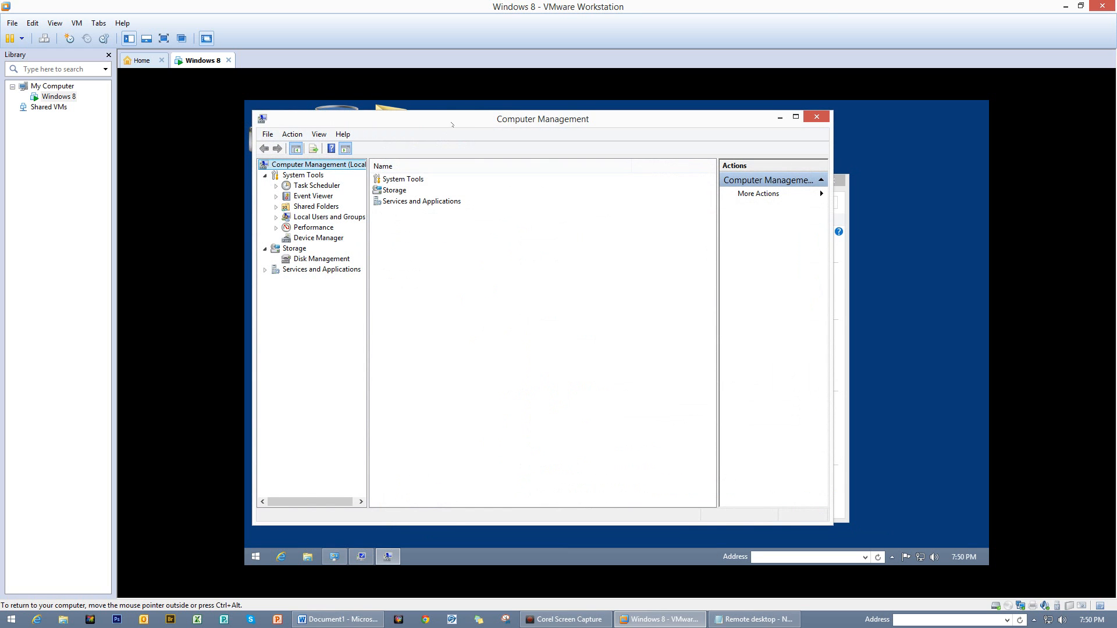
left_click_drag(452, 124, 563, 153)
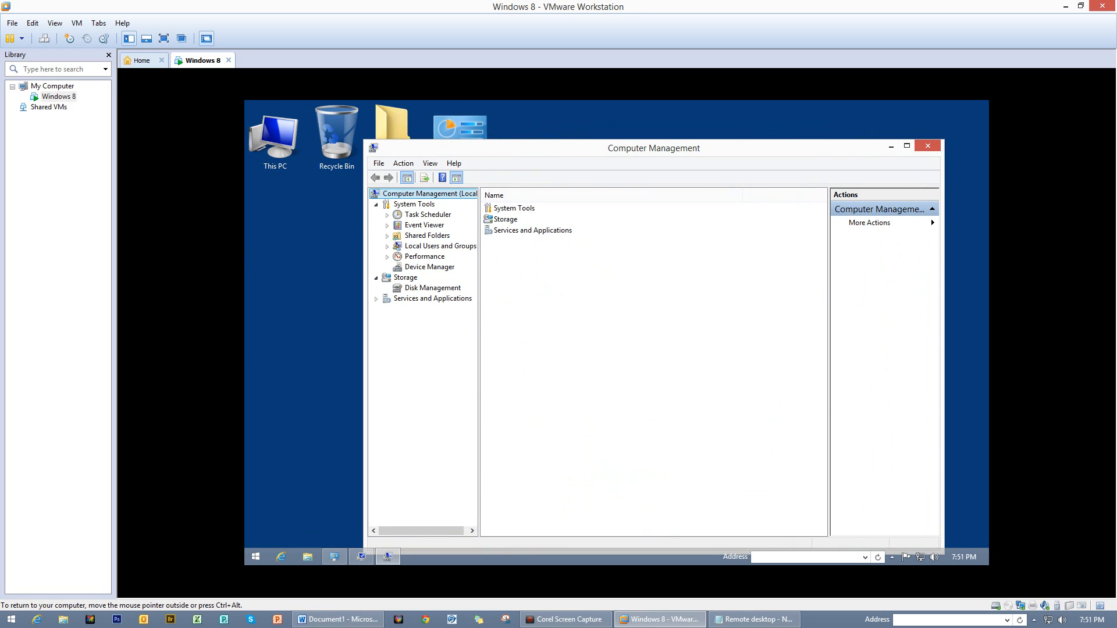
left_click(388, 246)
left_click(424, 257)
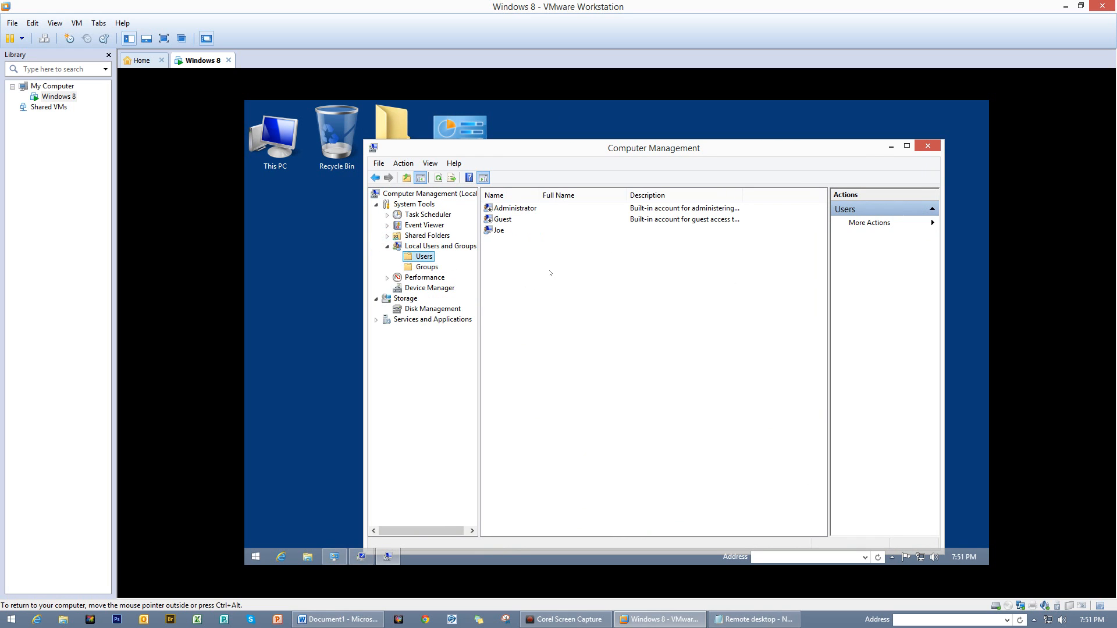
Step: Open the properties of the non-built-in user account and check its group memberships
left_click(501, 231)
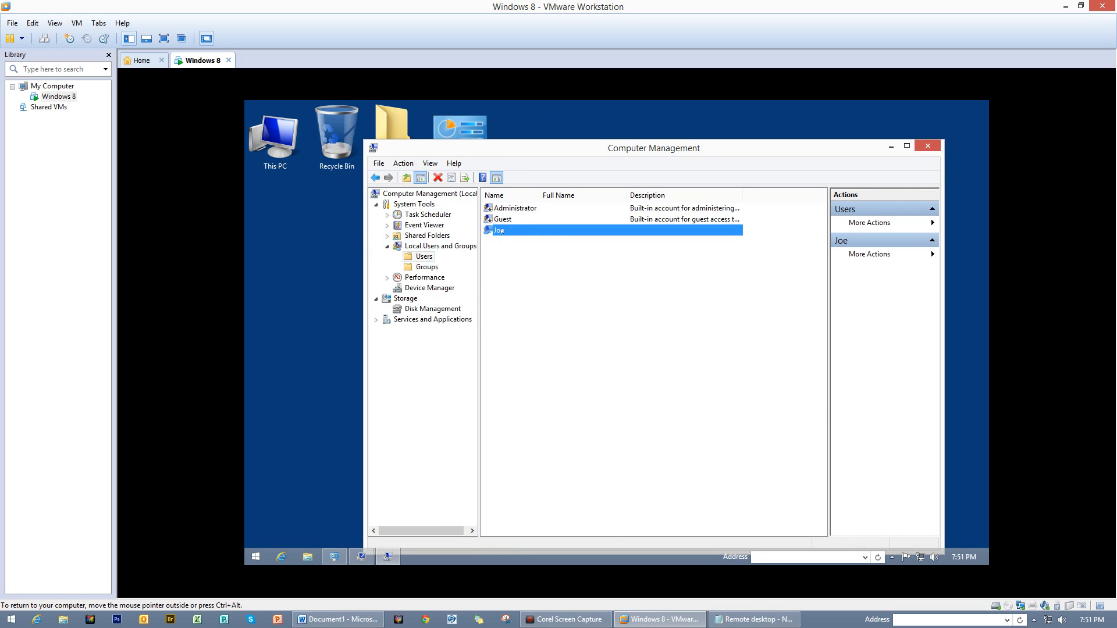
right_click(501, 231)
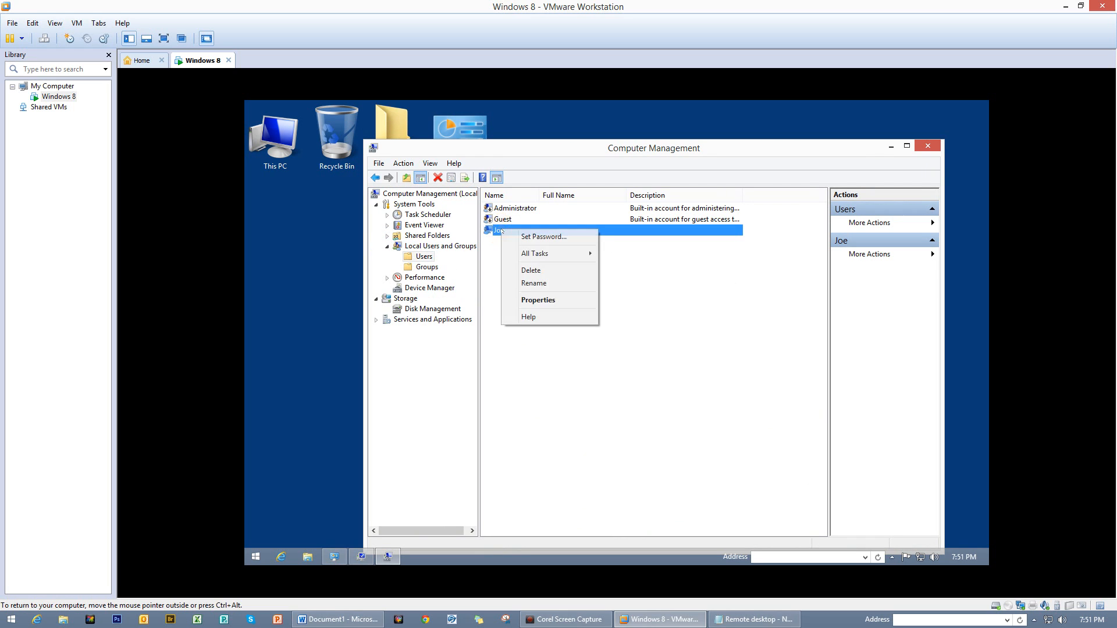
left_click(532, 300)
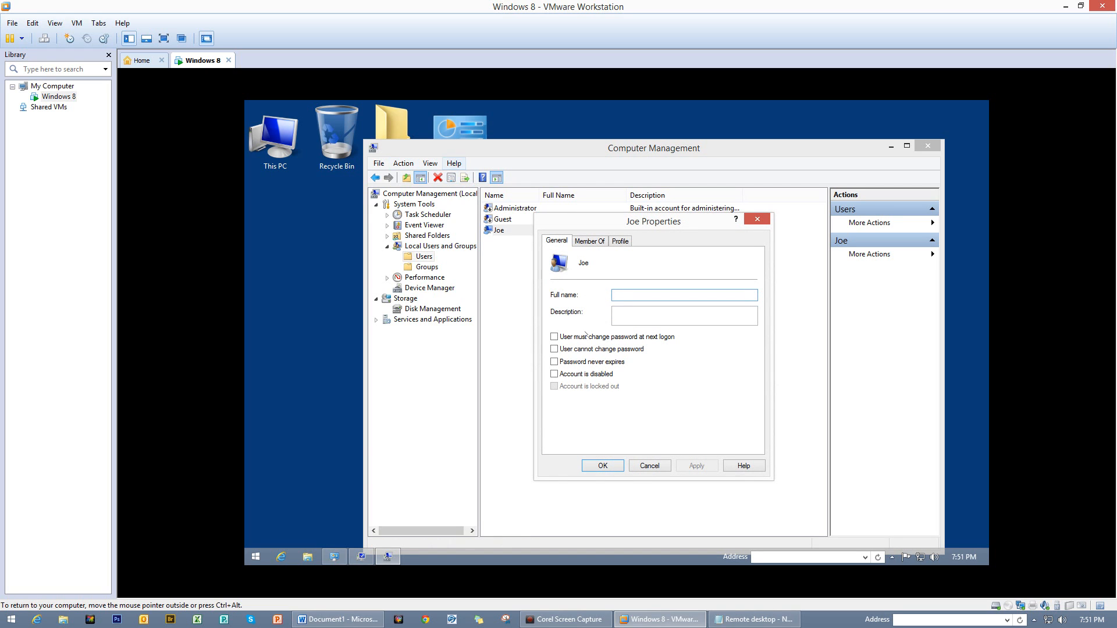
left_click(593, 243)
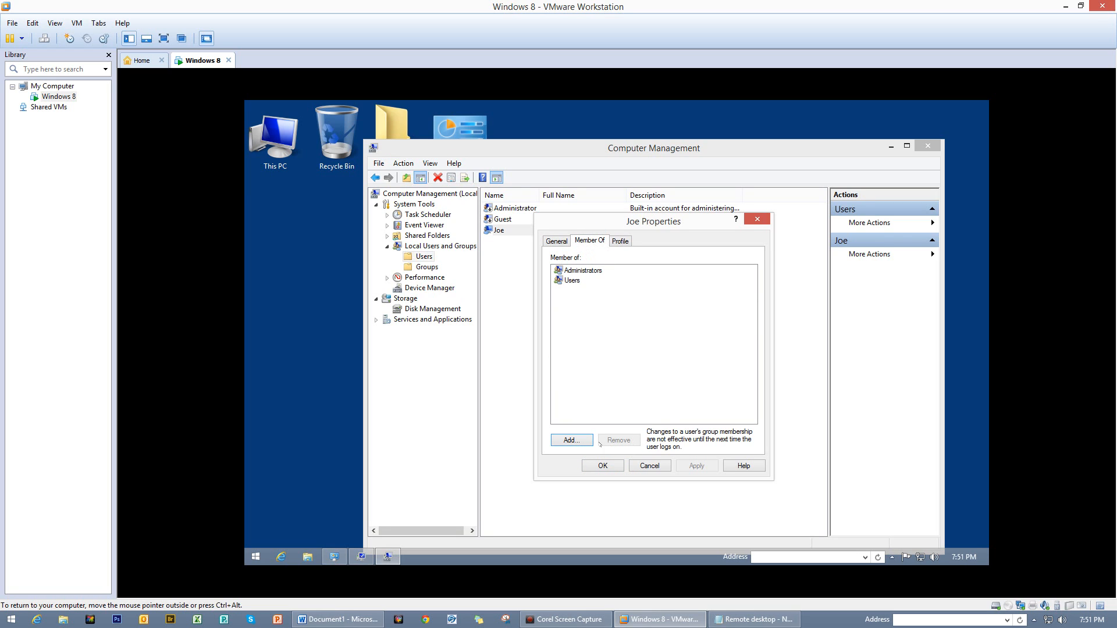
Step: Find the Remote Desktop Users group on VMWARE and add it to the account's group memberships
left_click(567, 441)
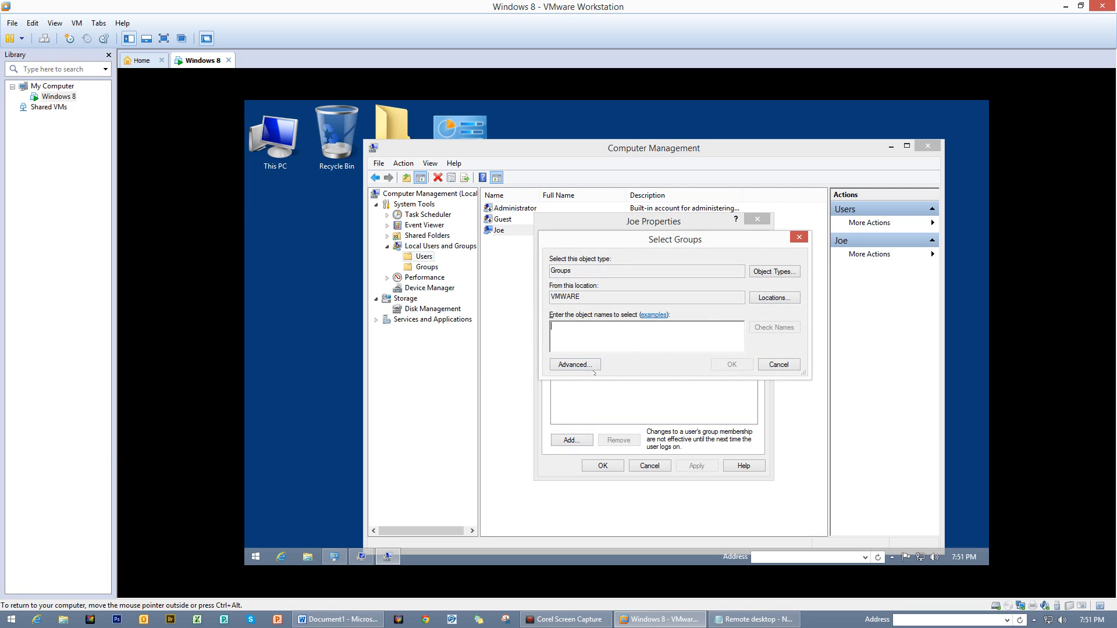
left_click(575, 365)
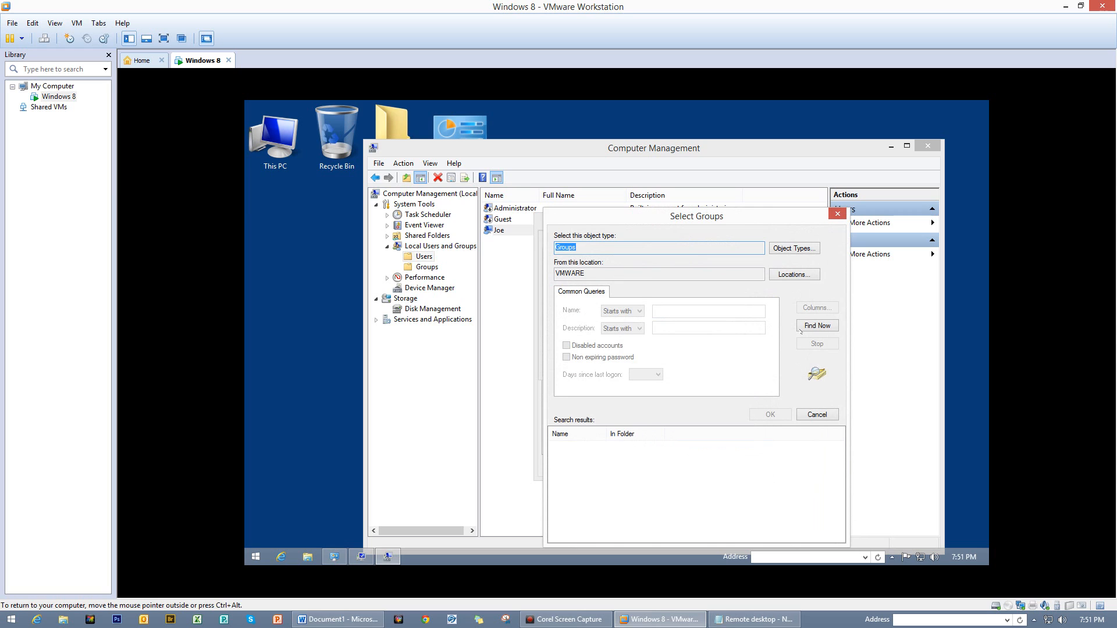
left_click(819, 327)
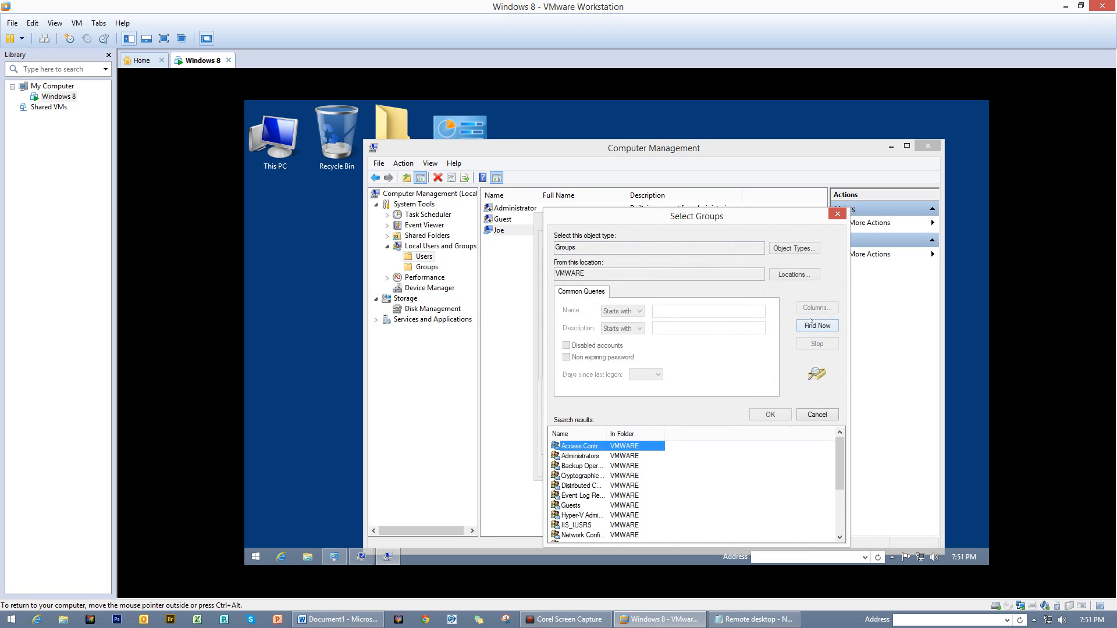
left_click_drag(727, 217, 732, 163)
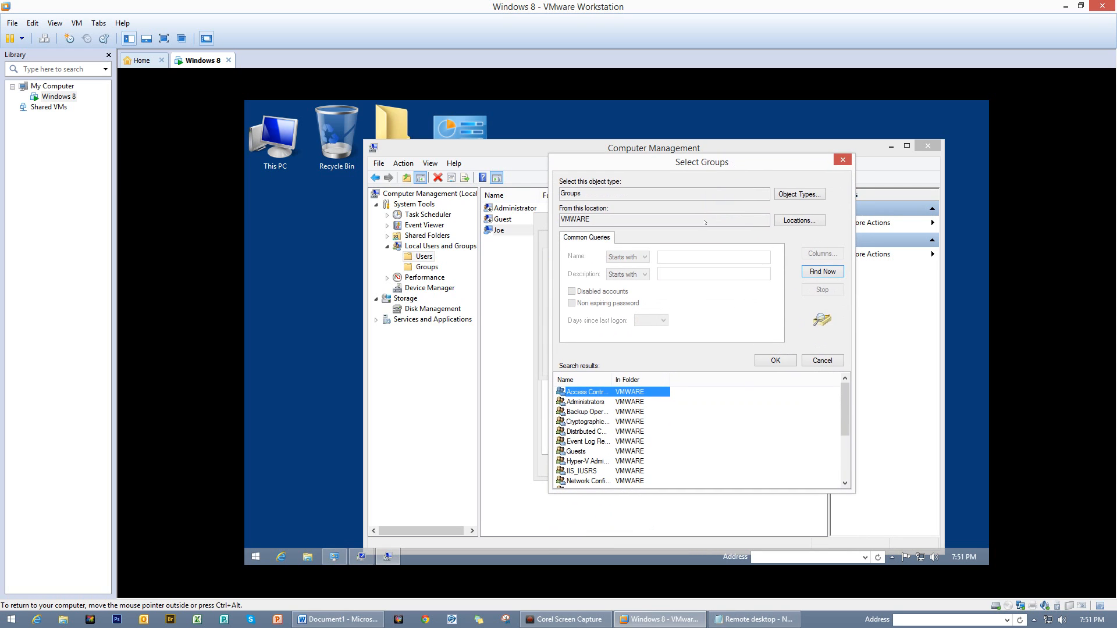
left_click_drag(844, 414, 843, 446)
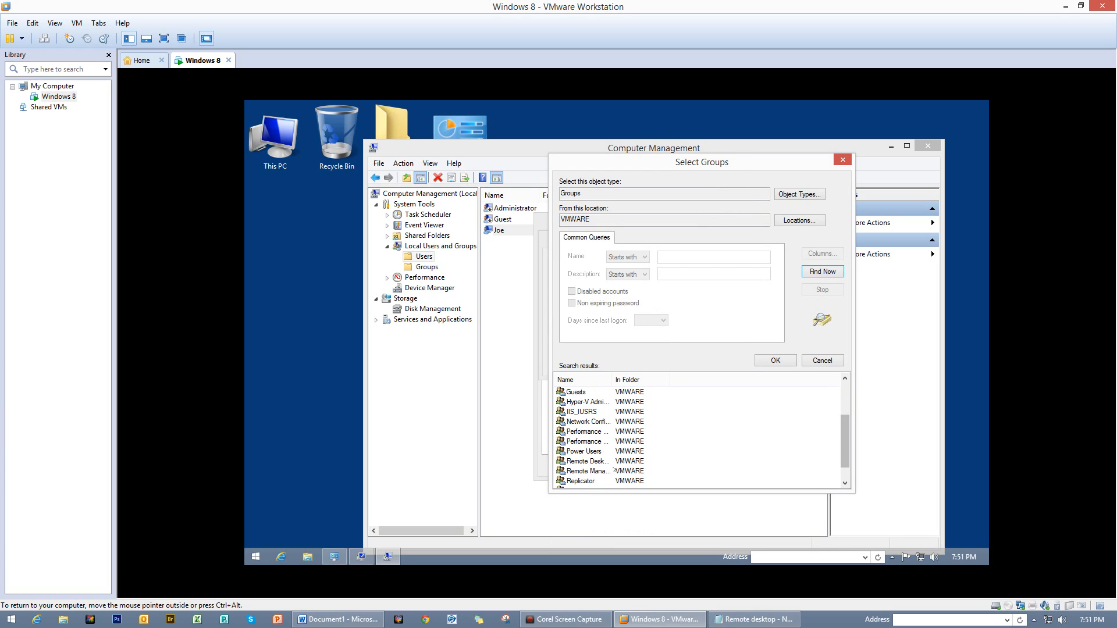
left_click(600, 462)
double_click(612, 375)
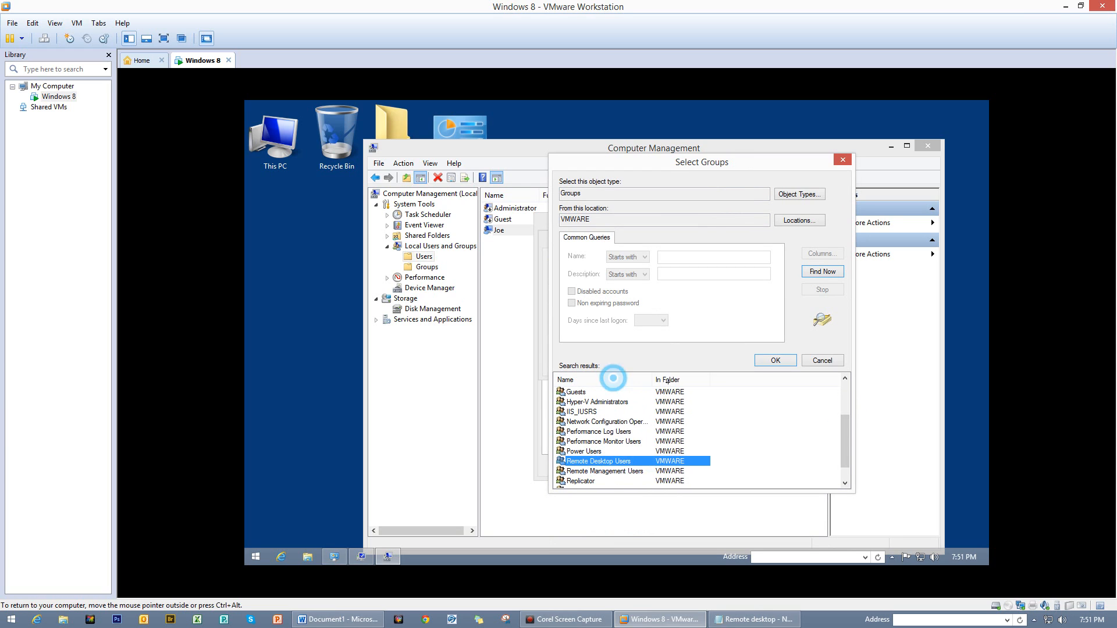
left_click(772, 361)
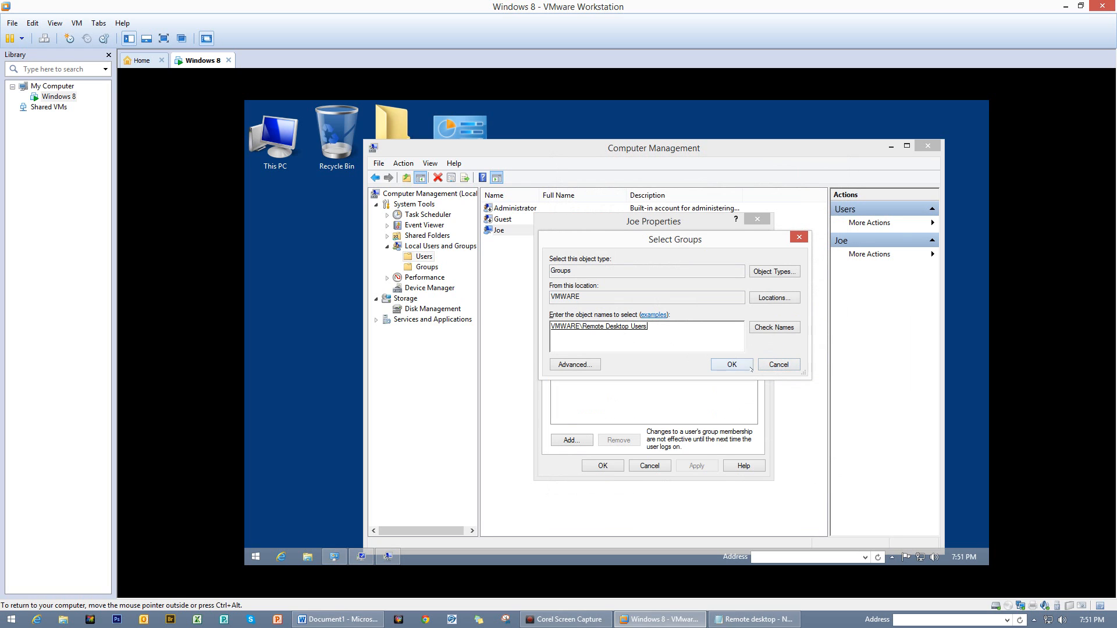
left_click(750, 367)
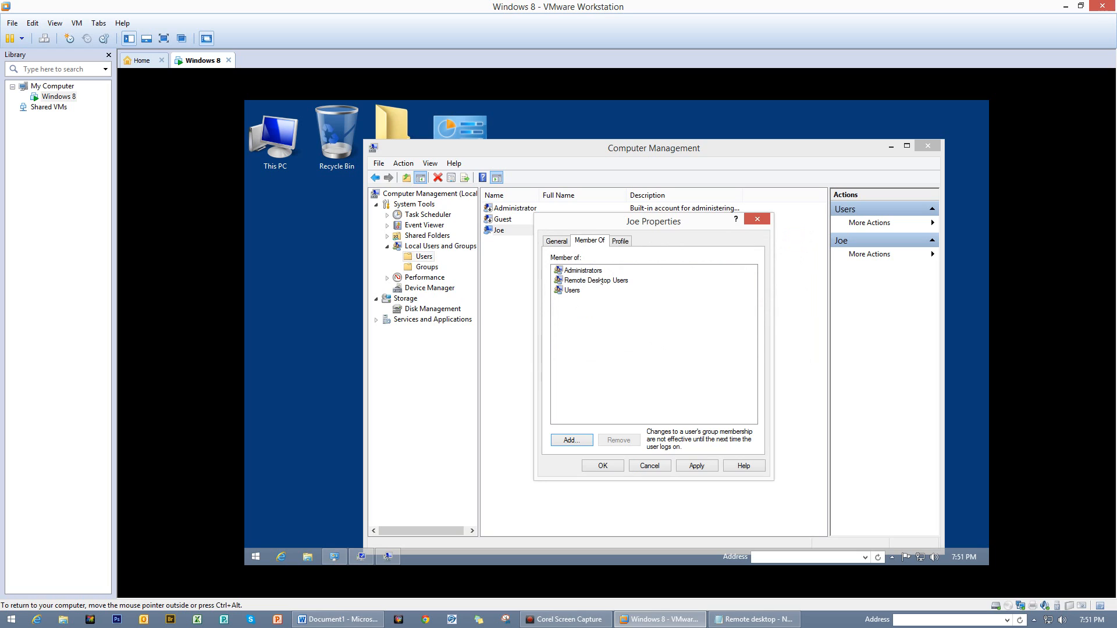
Step: Review the Administrators and Remote Desktop Users memberships, then discard the membership change and close Computer Management
left_click(602, 281)
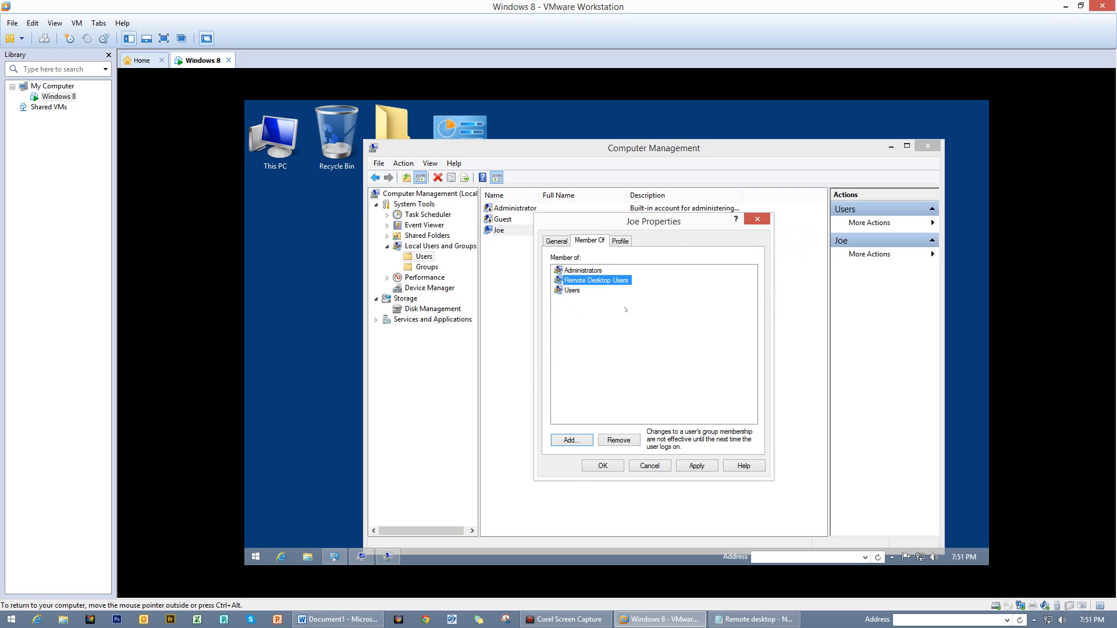
left_click(591, 272)
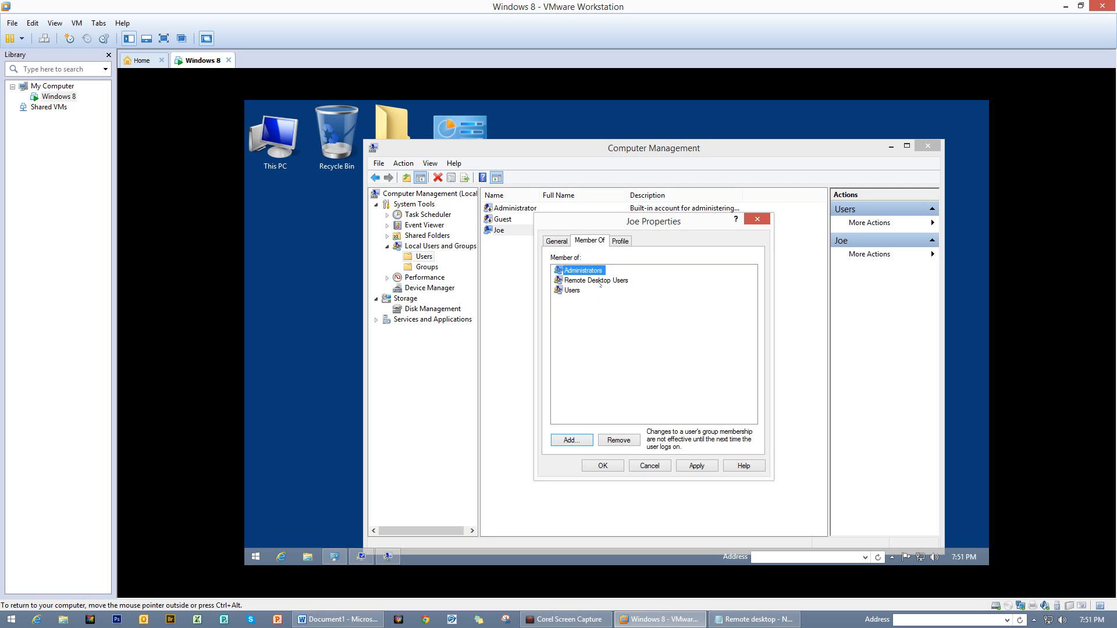
left_click(601, 282)
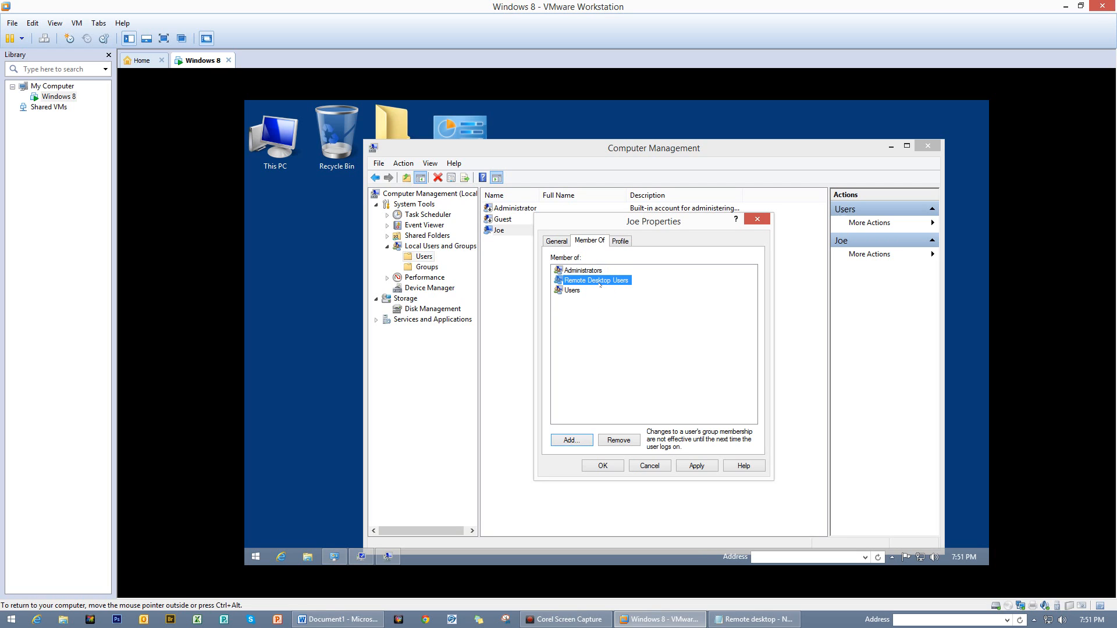
left_click(653, 313)
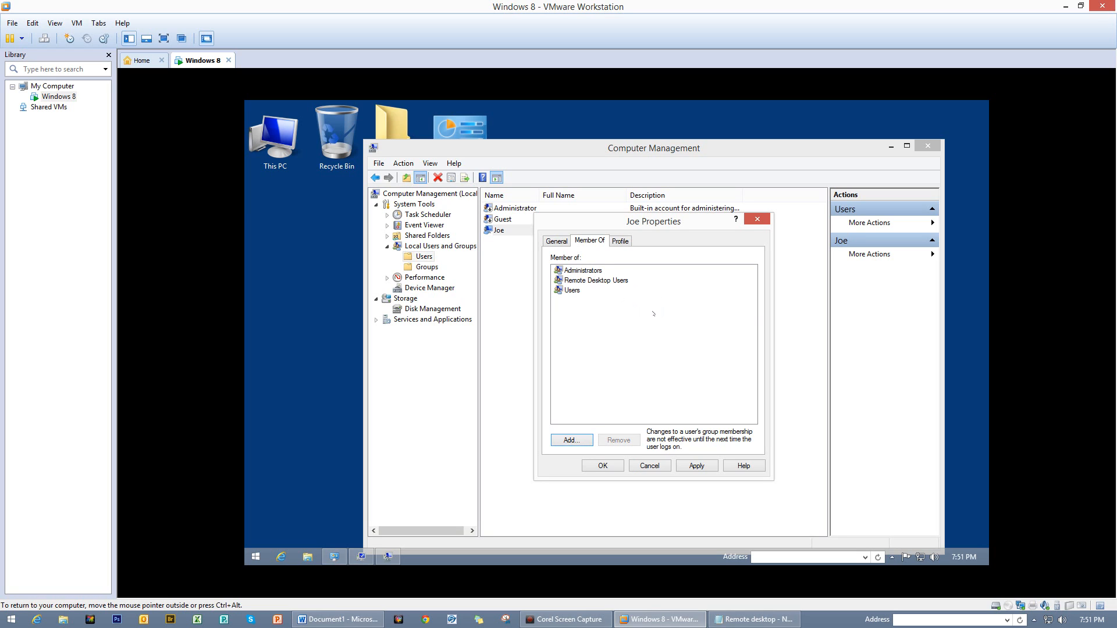
left_click(591, 282)
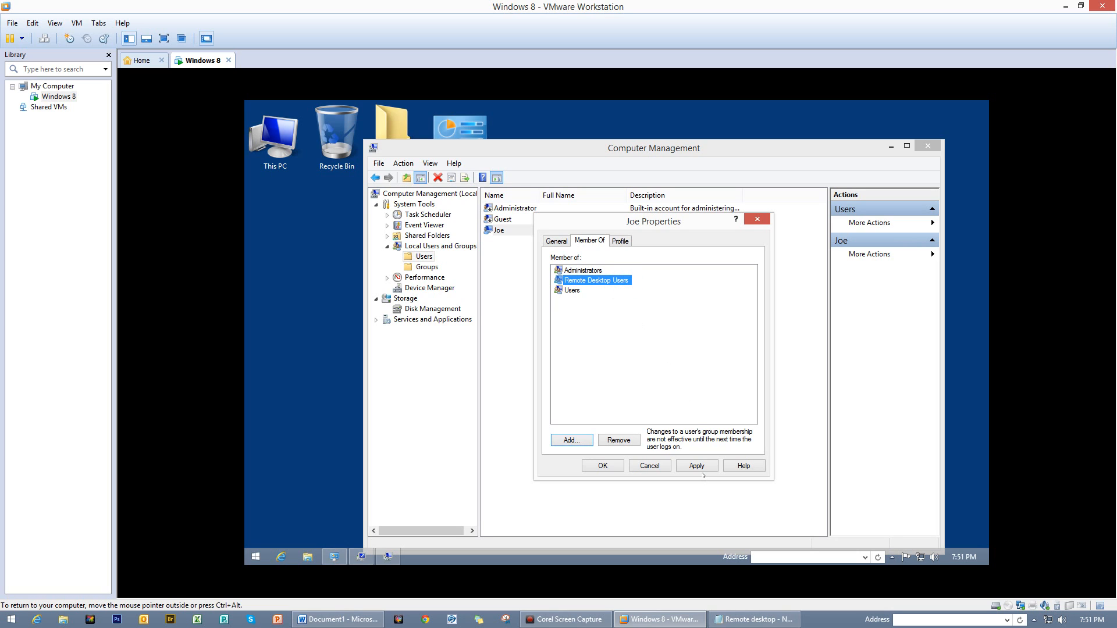
left_click(651, 466)
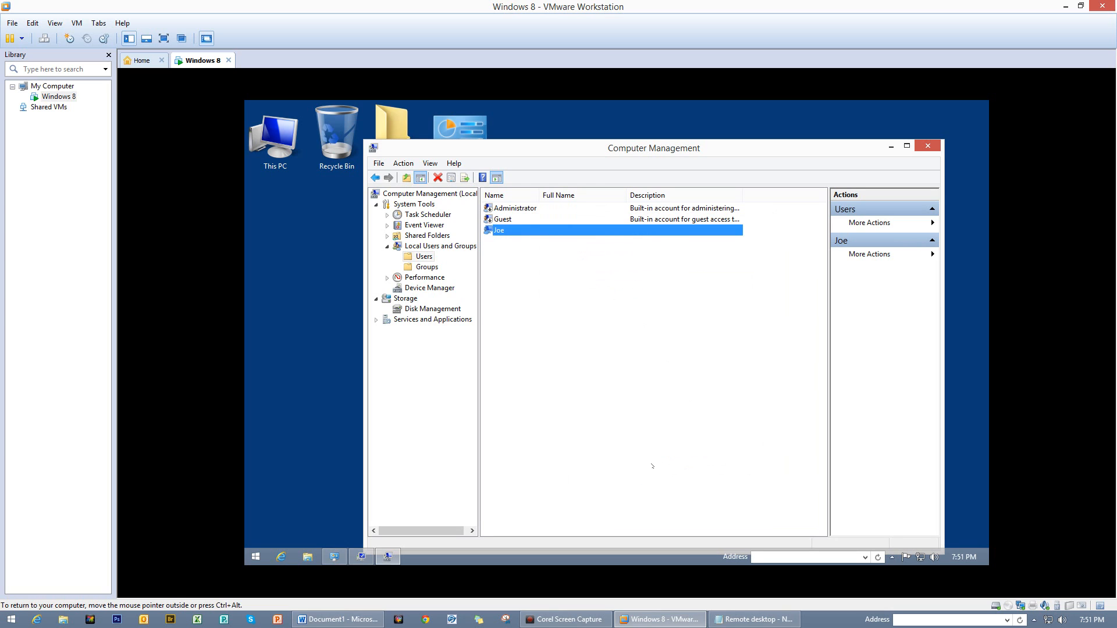
left_click(930, 148)
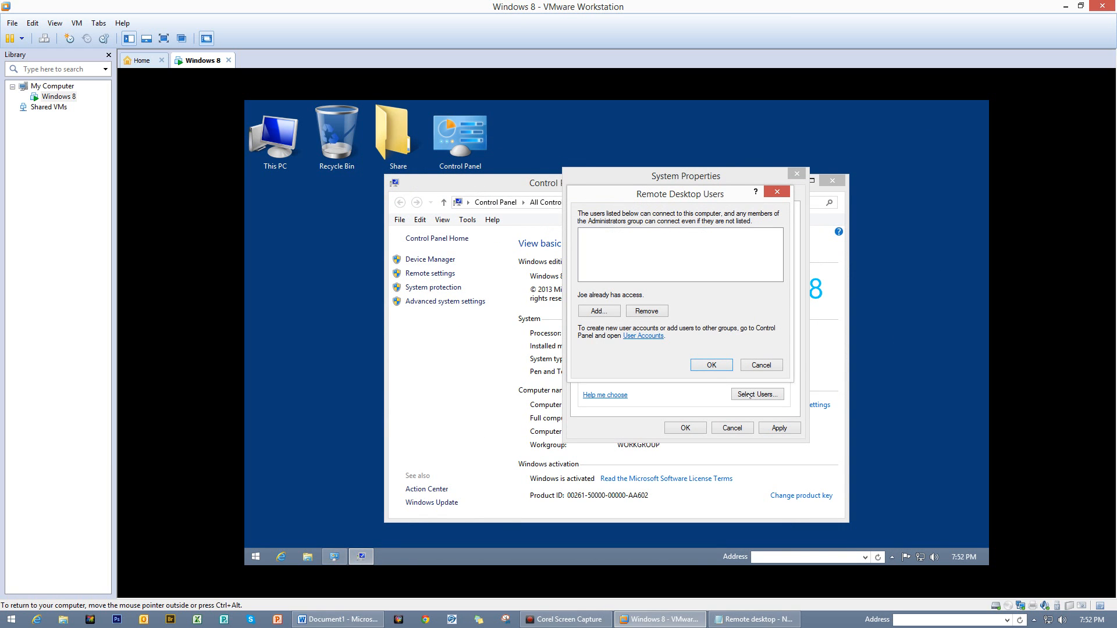
Step: Find the non-built-in VMWARE user account, add it to the Remote Desktop Users dialog and confirm
left_click(593, 312)
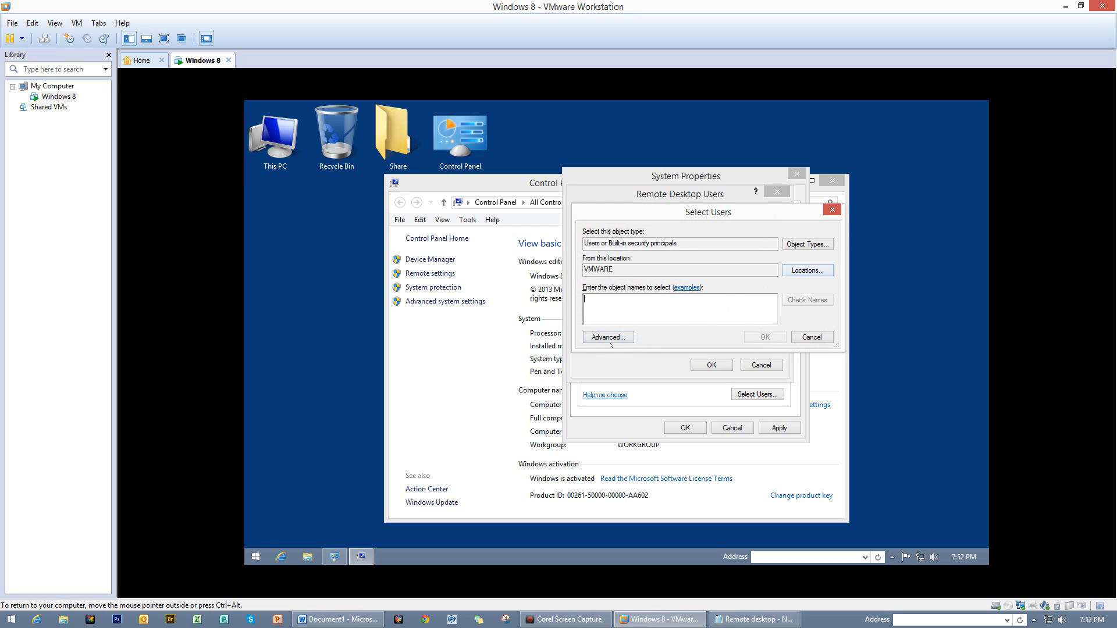
left_click(610, 339)
left_click(844, 325)
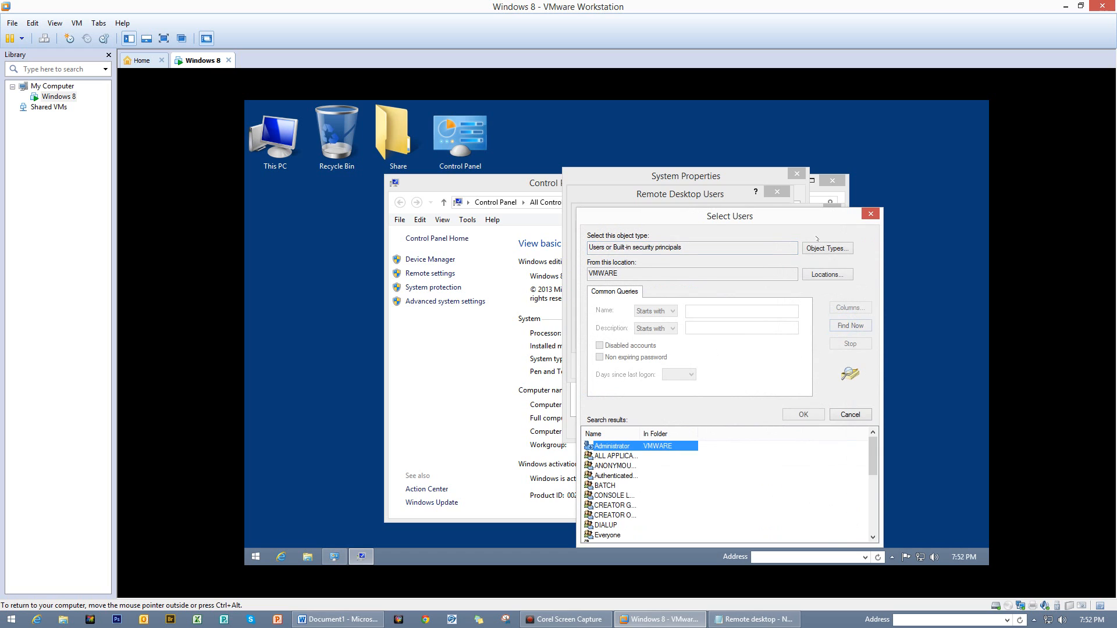
left_click_drag(806, 215, 775, 131)
scroll(840, 374, "down", 3)
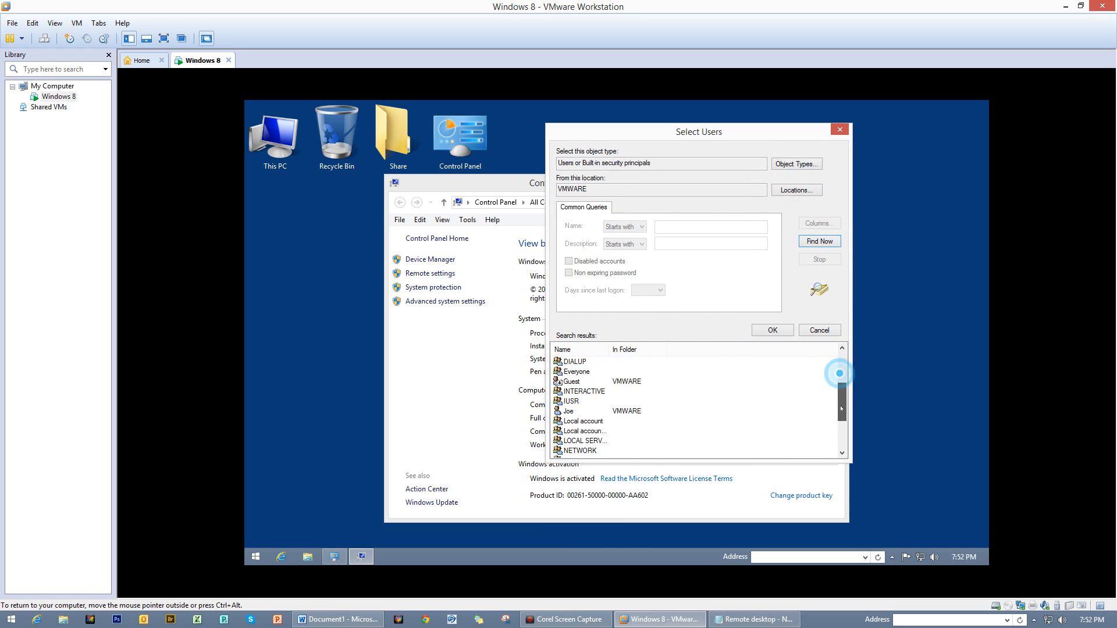
left_click(568, 402)
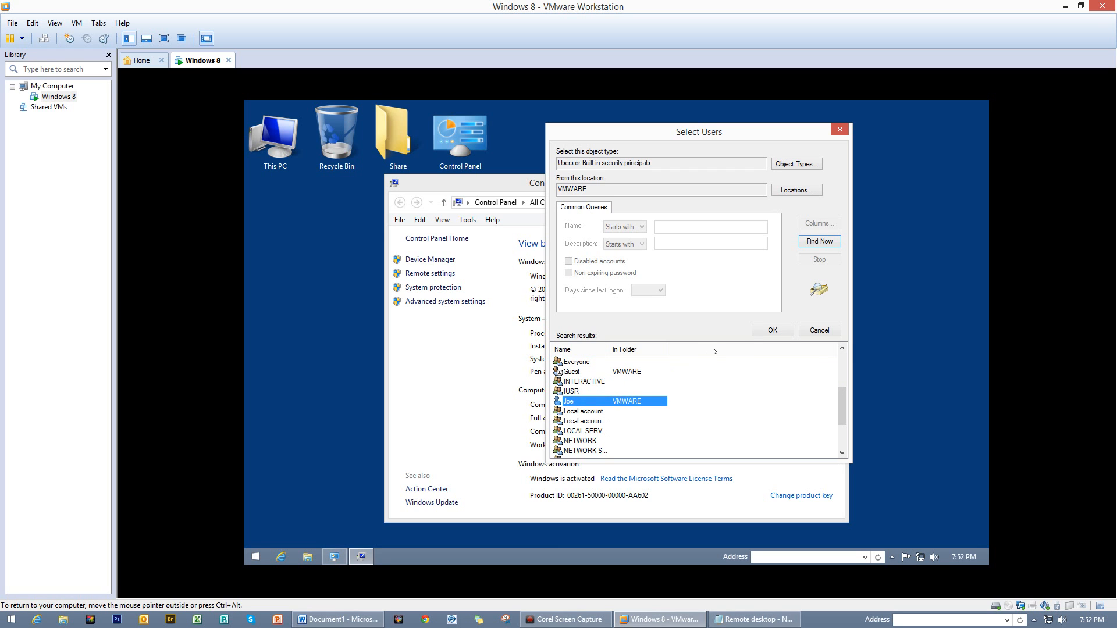
left_click(774, 330)
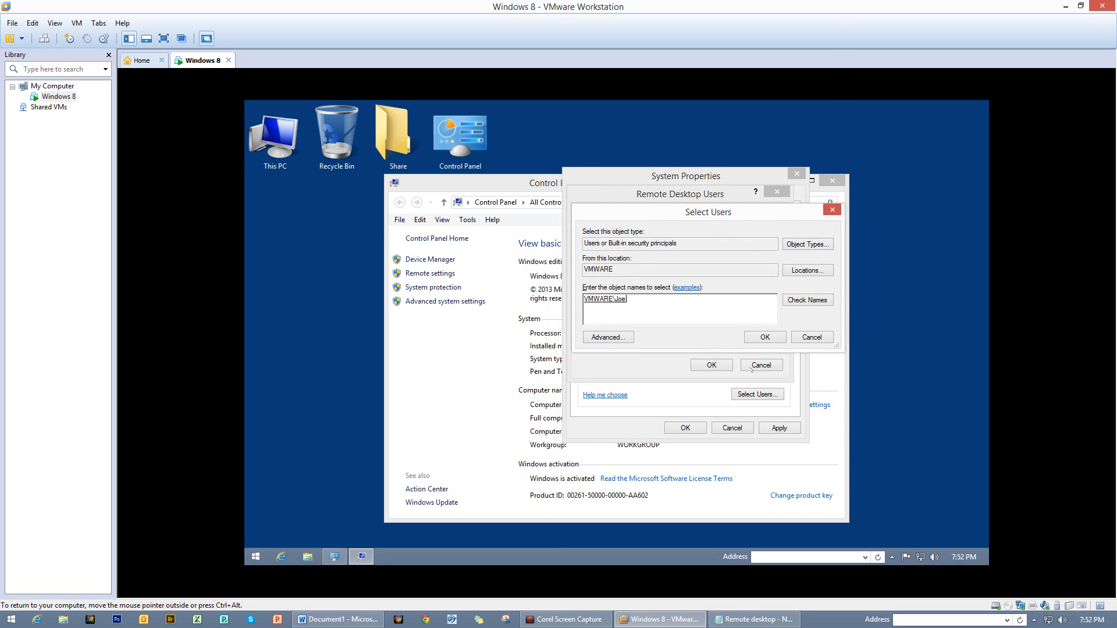
left_click(765, 338)
left_click(711, 365)
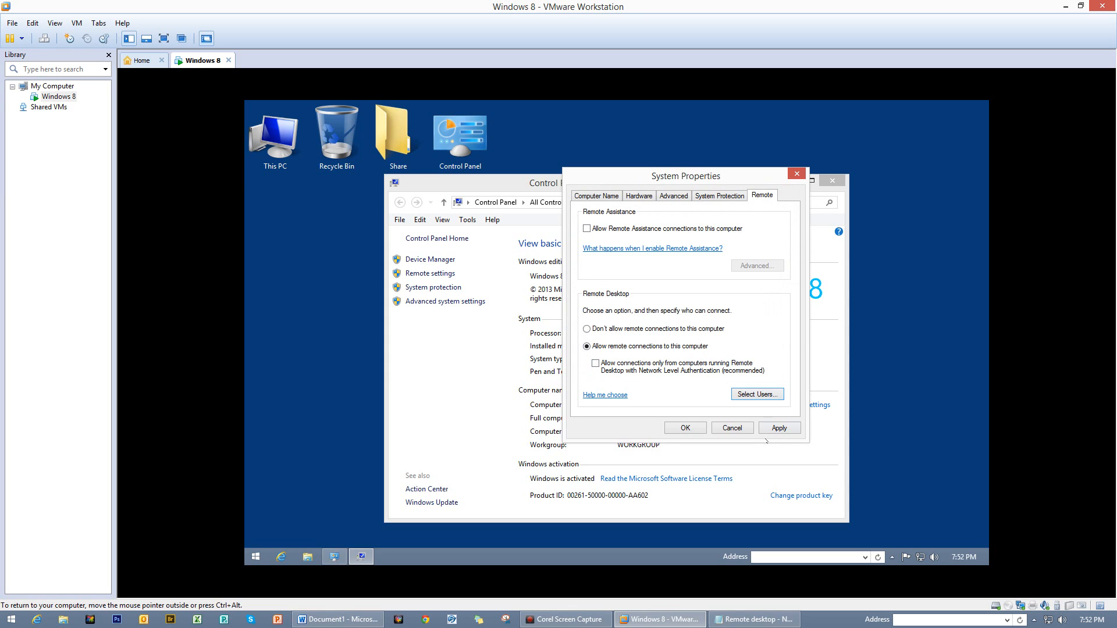
Step: Apply the remote settings, close System Properties and move the System window slightly up
left_click(779, 428)
left_click(699, 429)
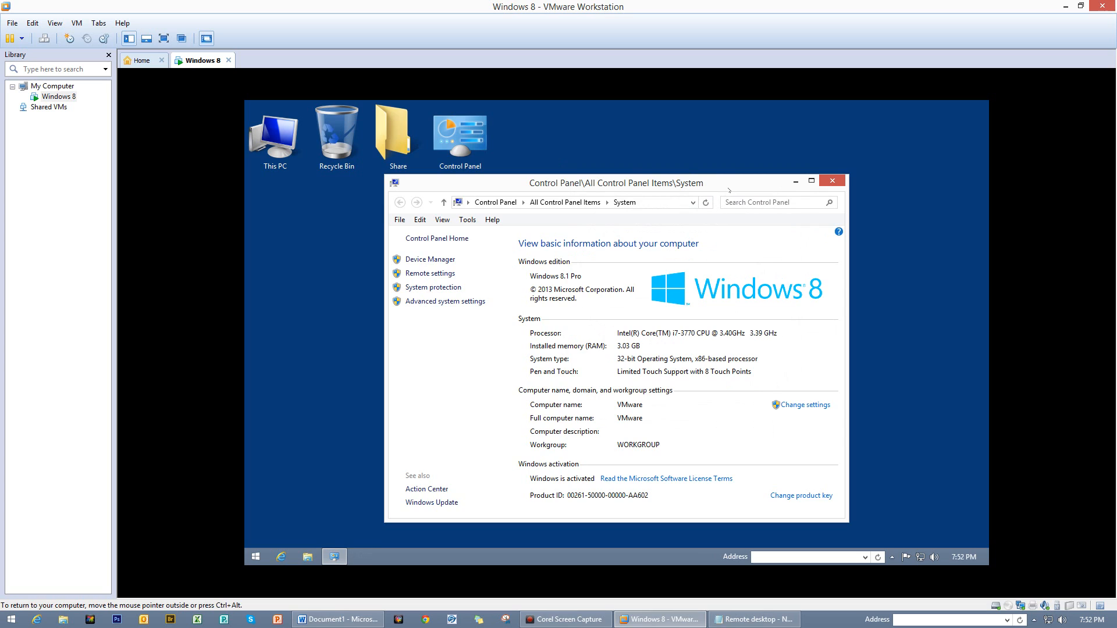
left_click_drag(729, 189, 721, 164)
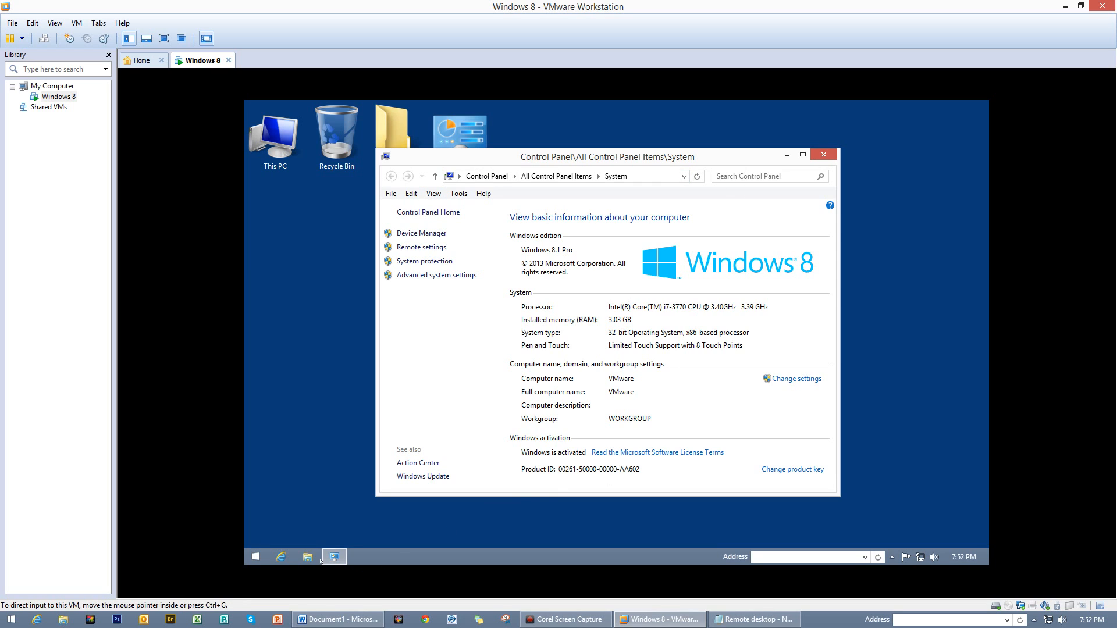
Step: Open Notepad in the virtual machine by running "notepad" and write "remote Desktop testing"
left_click(775, 558)
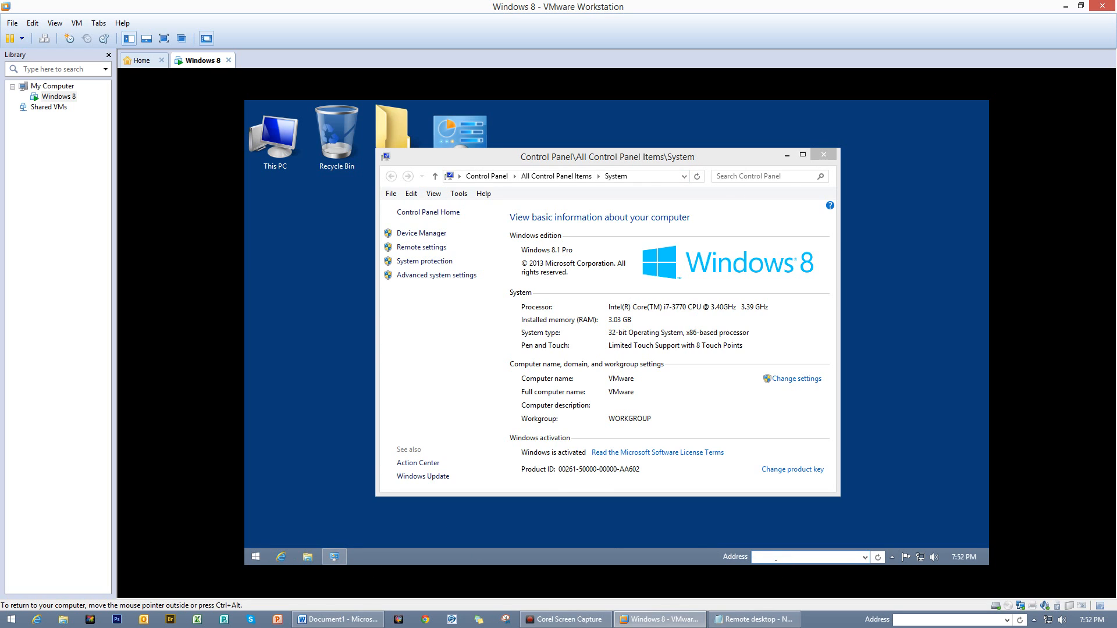
type("notepad")
key("Return")
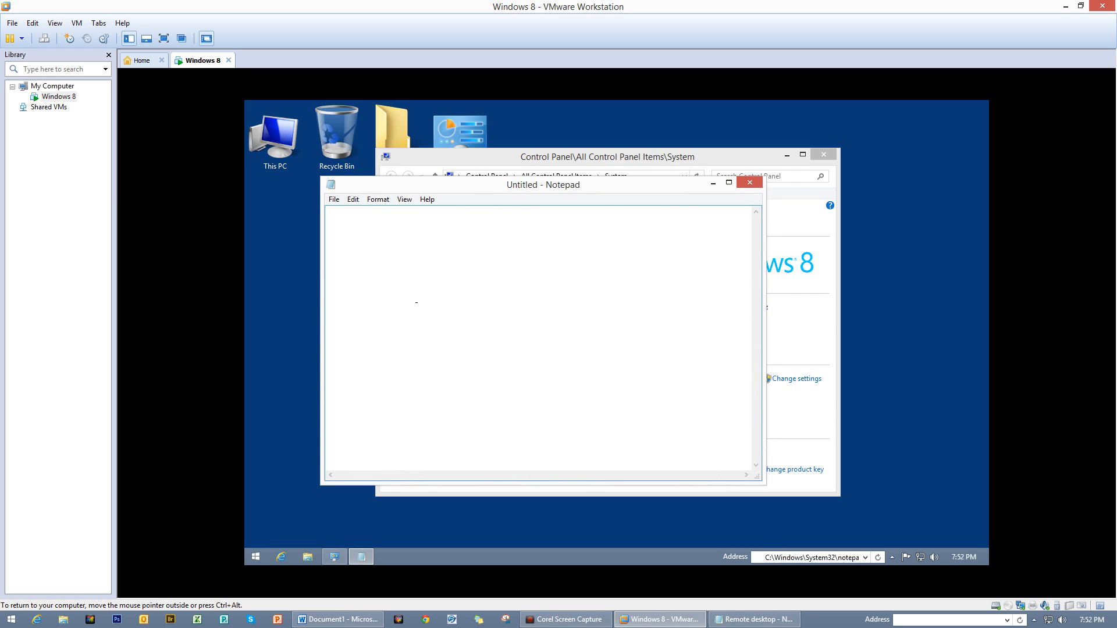
type("remote Desktop testing")
Step: Set the Notepad text's font size to 20, then narrow the window and place it over the System window
left_click_drag(442, 216, 310, 200)
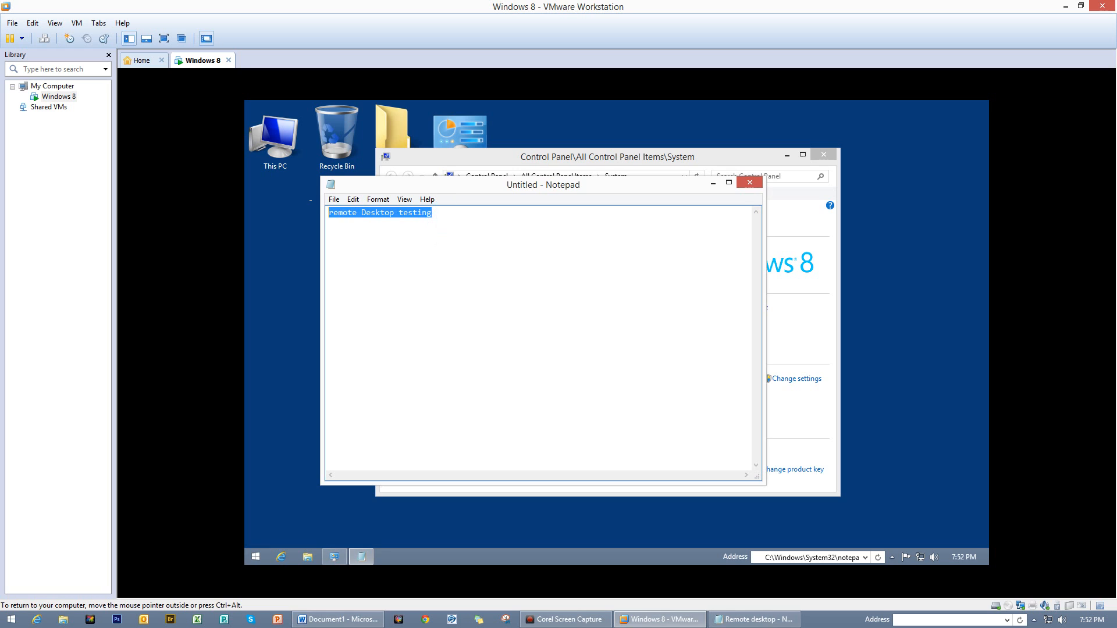
left_click(378, 199)
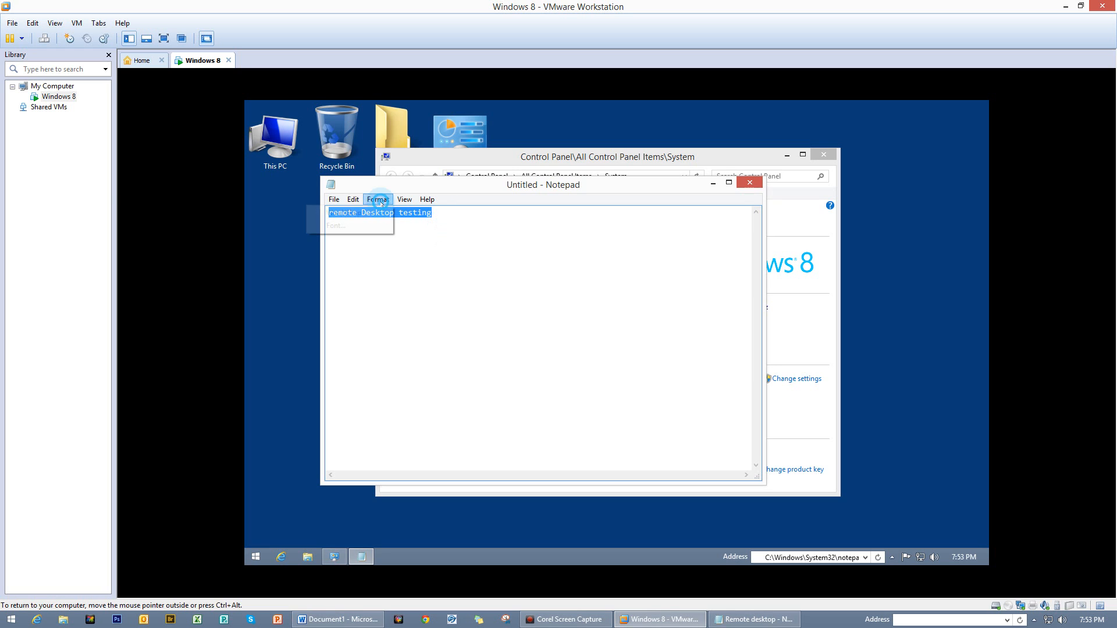
left_click(367, 228)
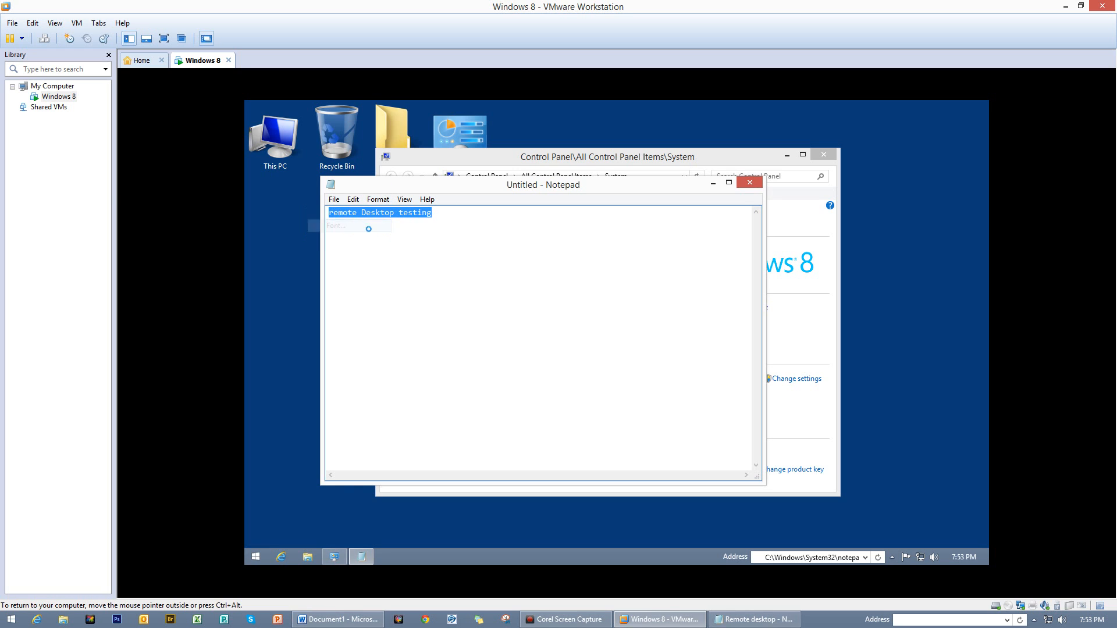
left_click(549, 362)
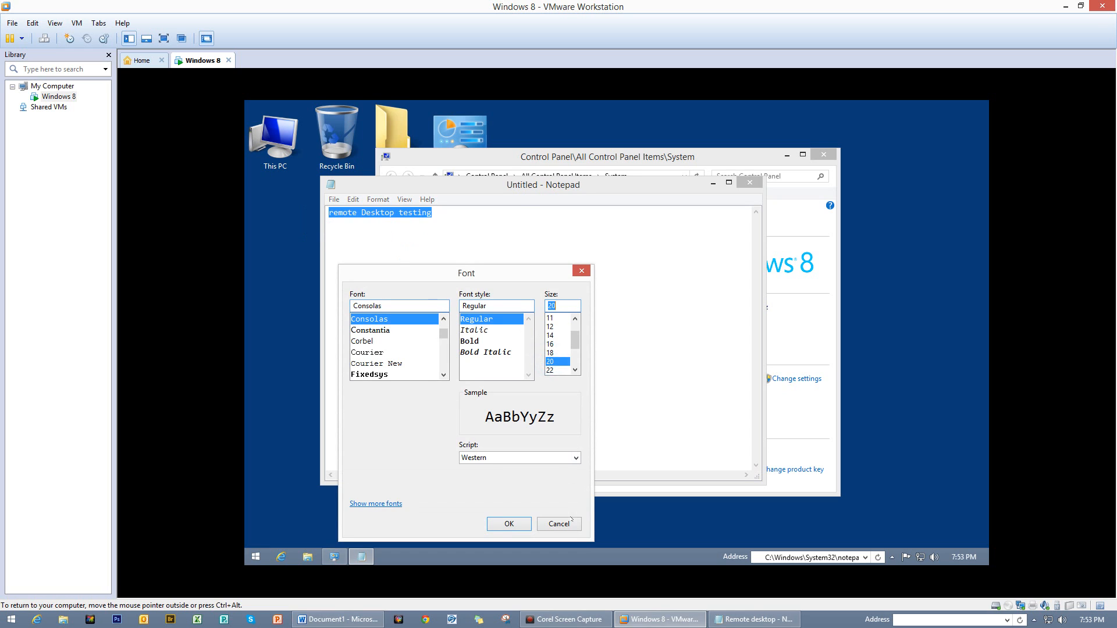
left_click(509, 524)
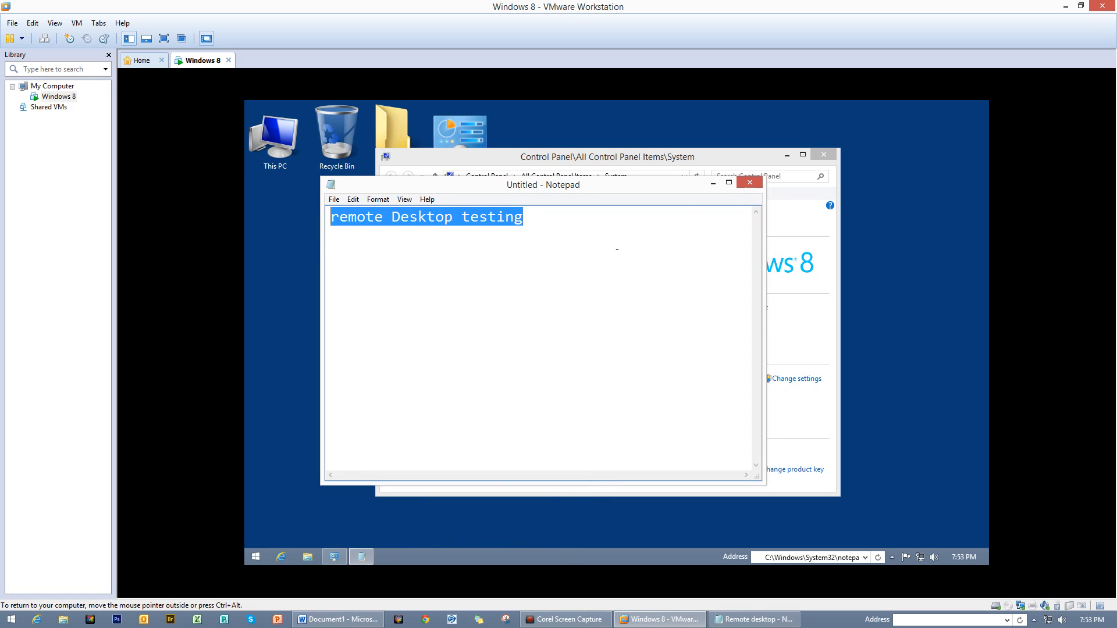
left_click_drag(760, 266, 562, 274)
left_click_drag(496, 192, 608, 185)
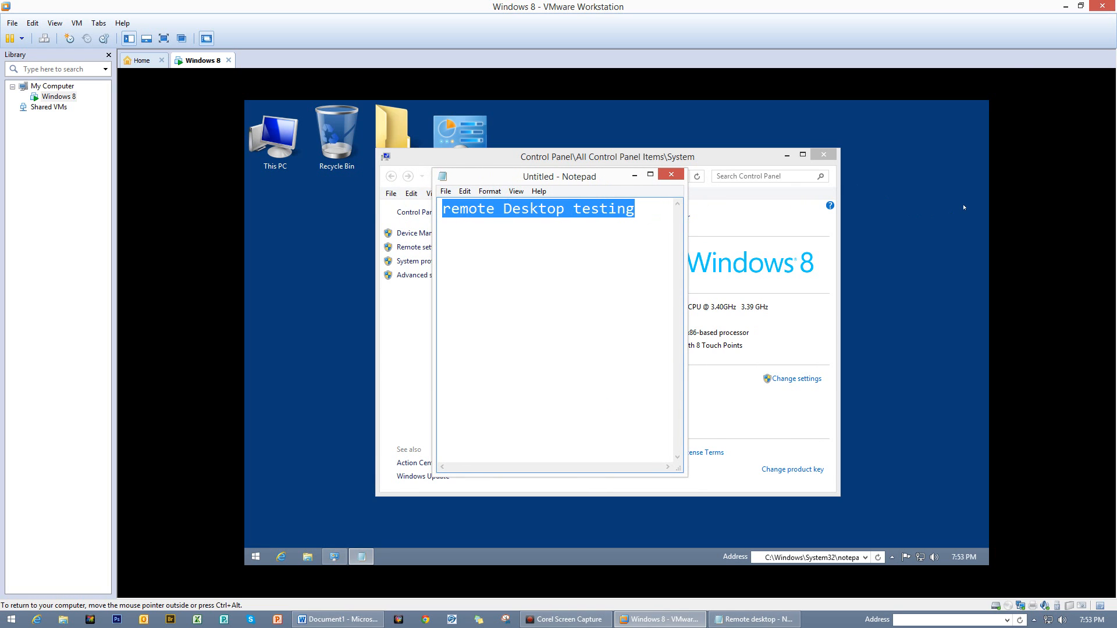
Step: Minimize VMware Workstation and open Remote Desktop Connection on the host by running "mstsc"
left_click(1066, 7)
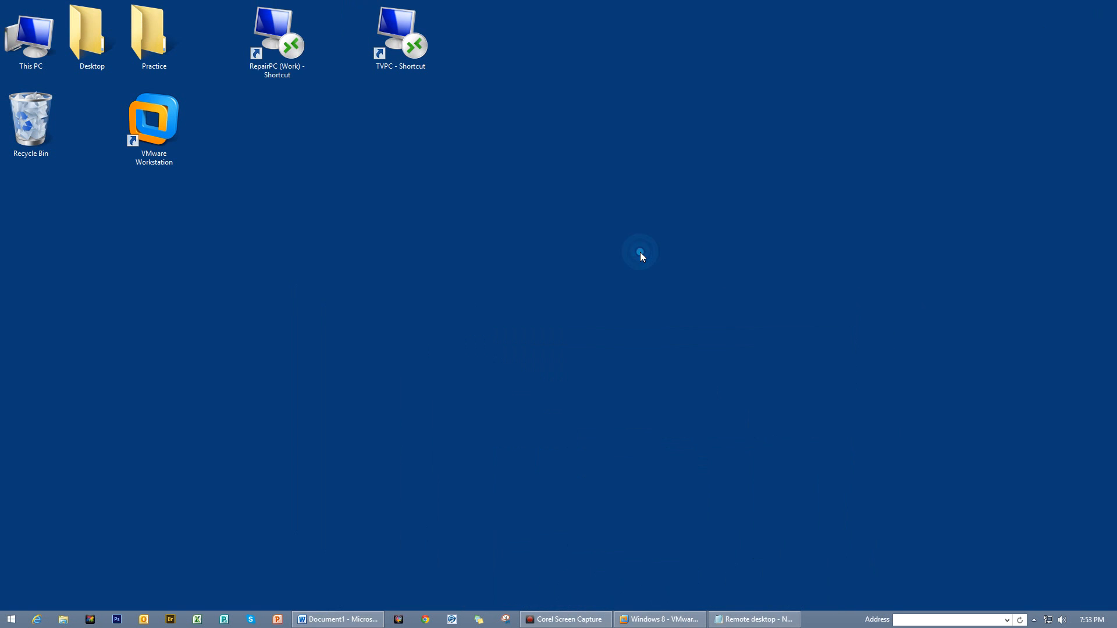
left_click(914, 620)
type("mstsc")
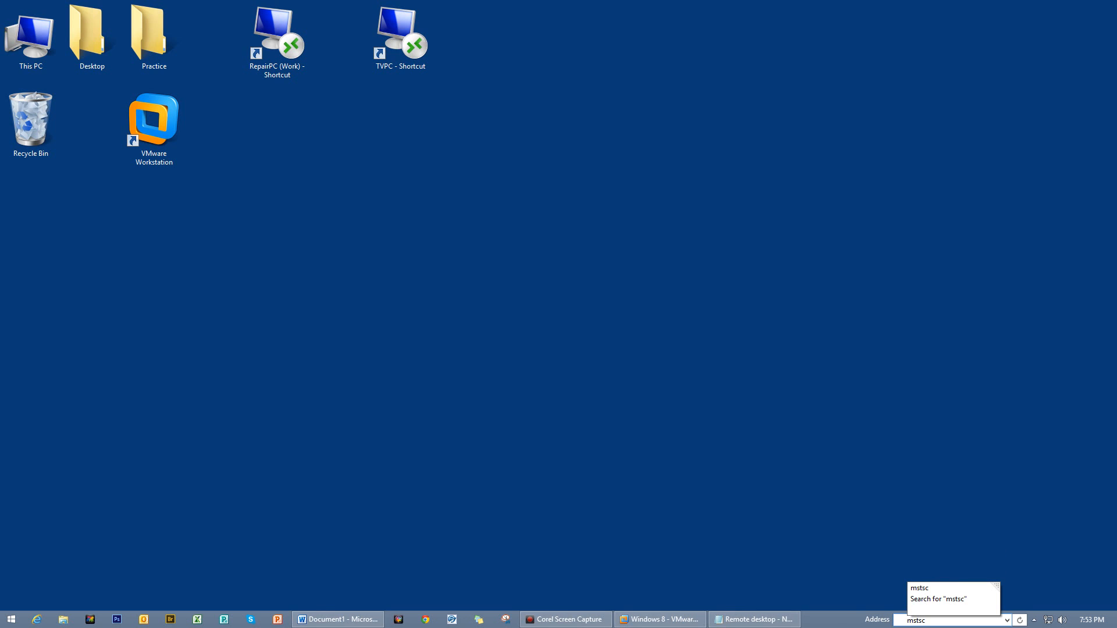
key("Return")
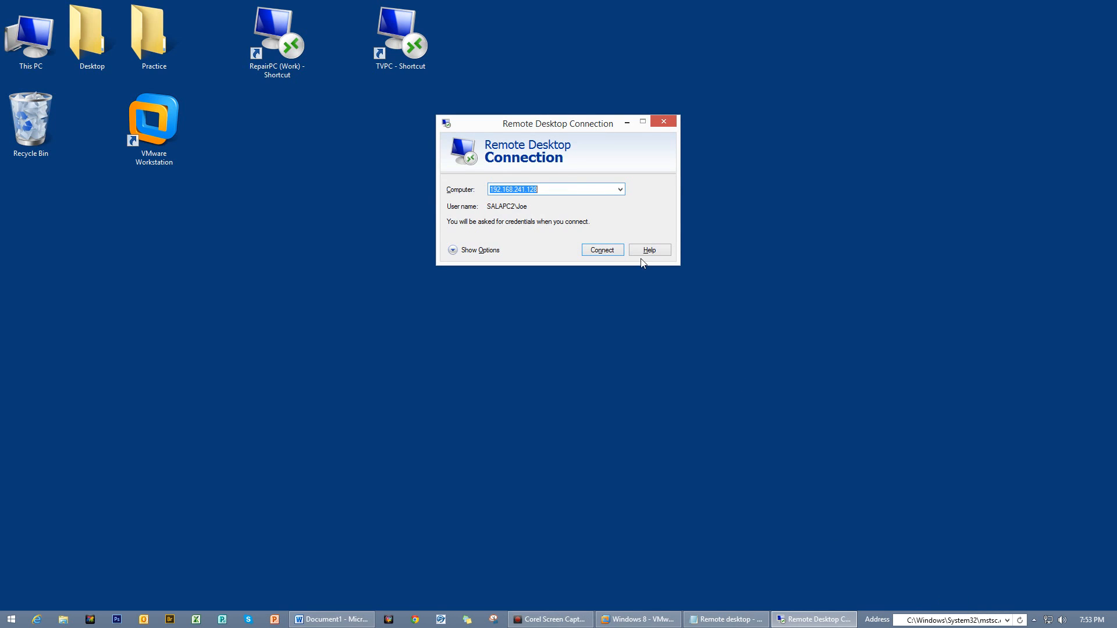
Step: Replace the computer entry in Remote Desktop Connection with 192.168.241.128 and start the connection
left_click(594, 193)
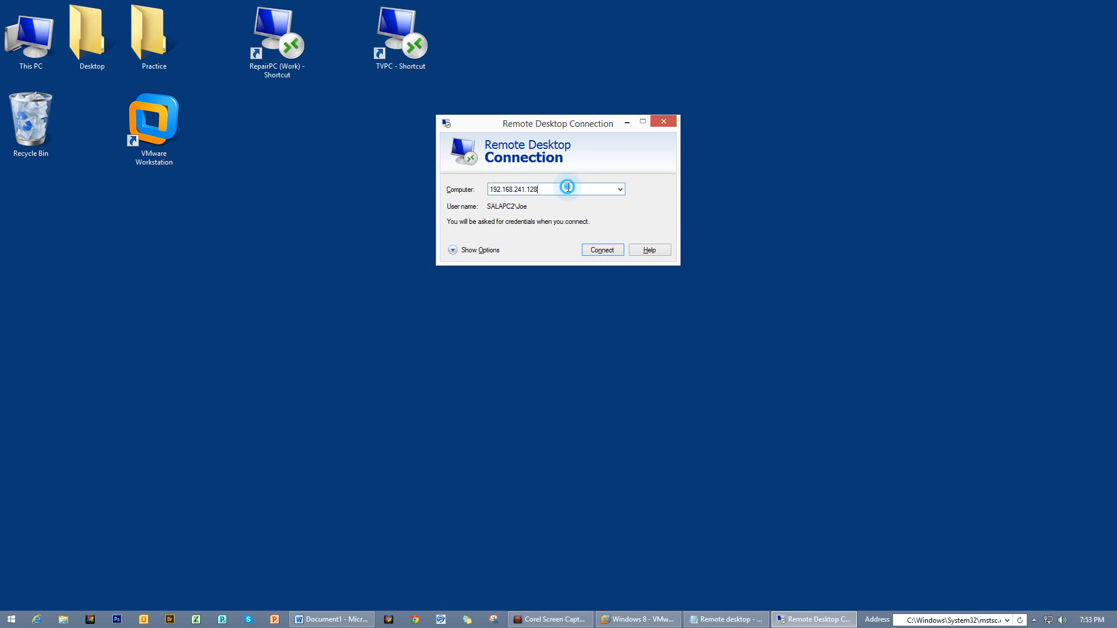
key("Delete")
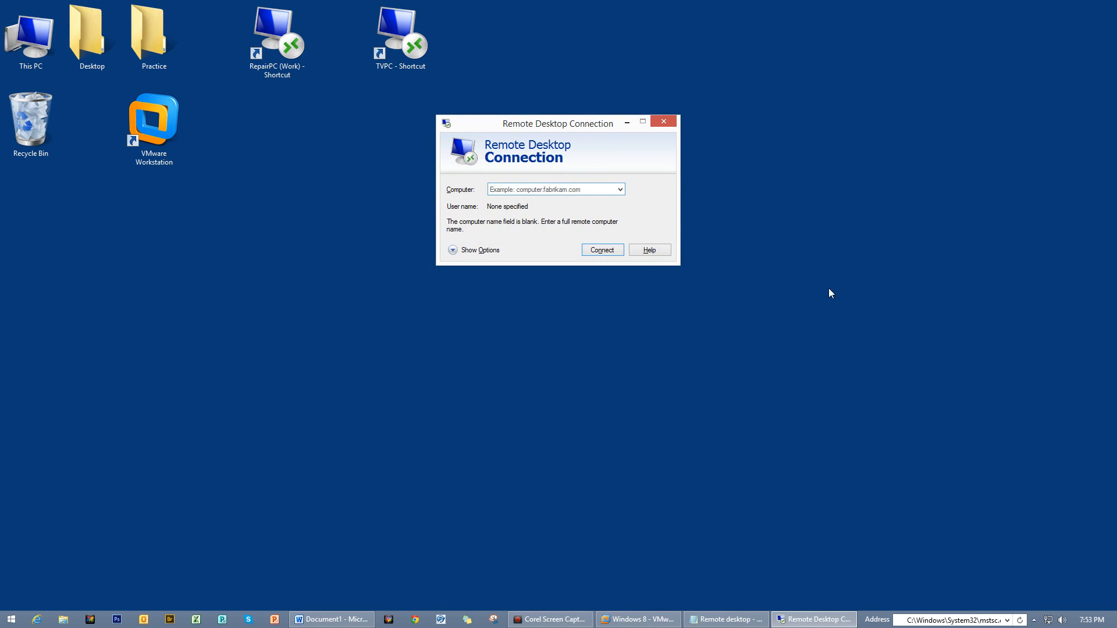
key("alt+Tab")
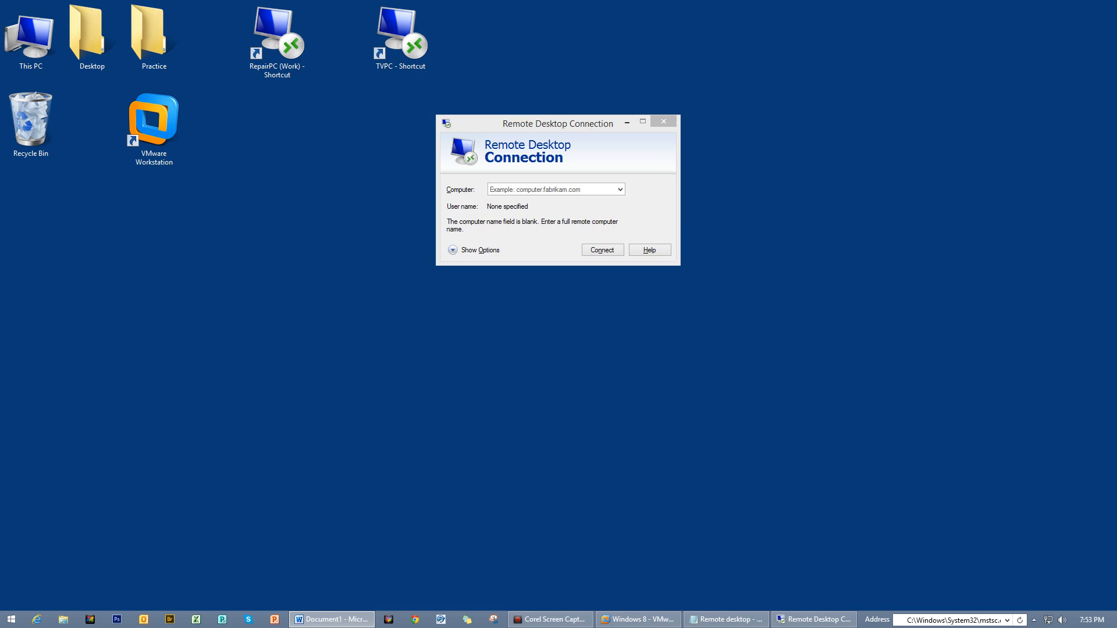
left_click(581, 189)
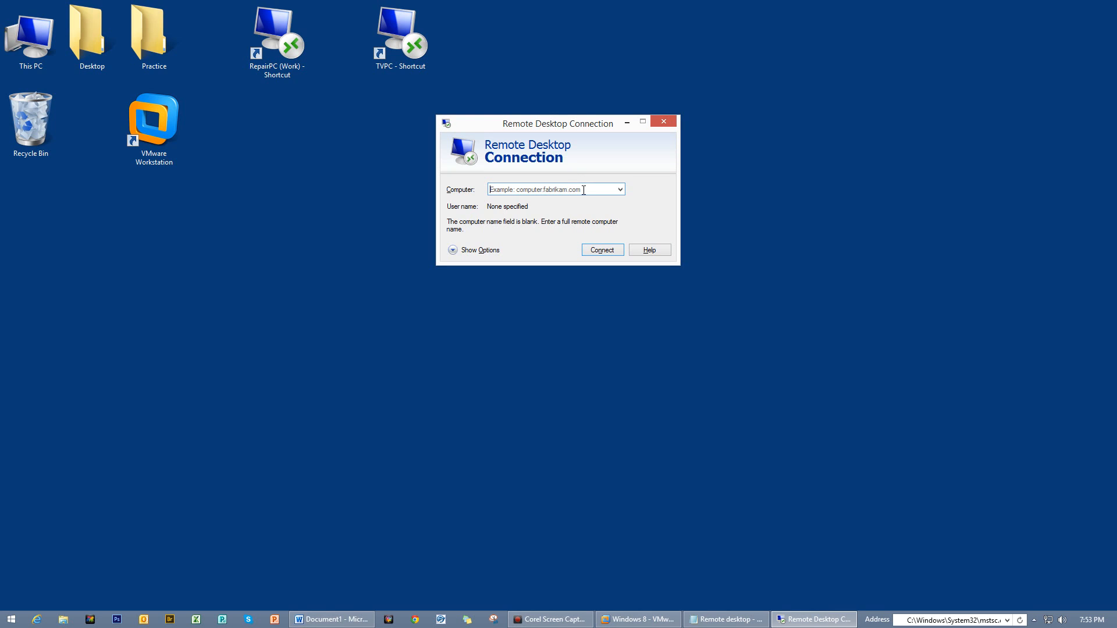
type("192.168.241.128")
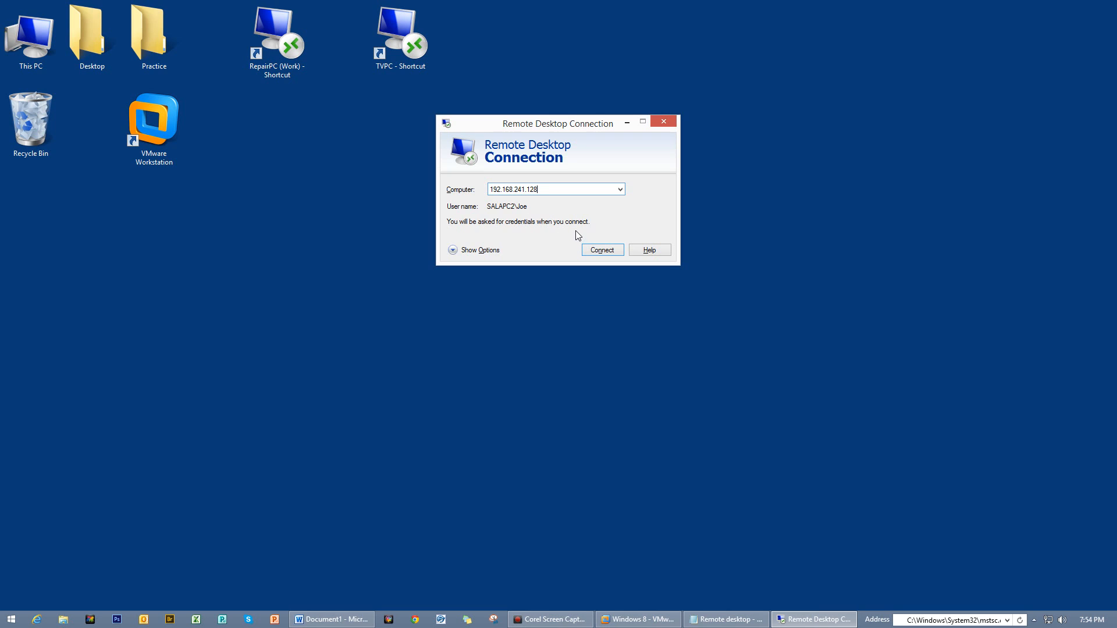
left_click(599, 254)
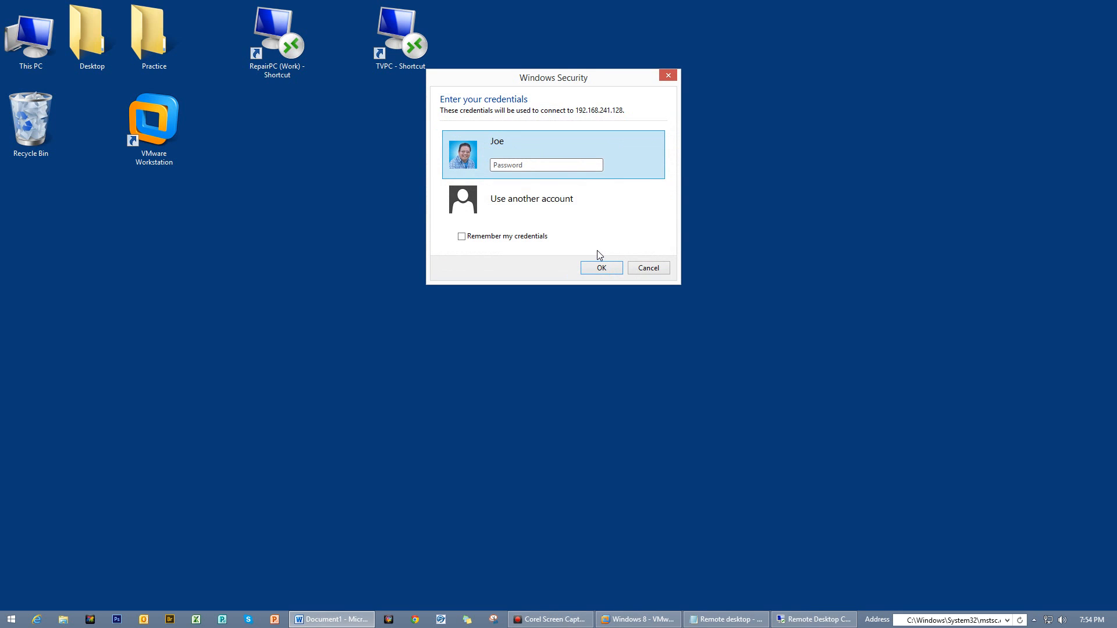
Step: Enter the account password in the credentials prompt and sign in to the remote computer
left_click(556, 166)
type("•••")
key("Return")
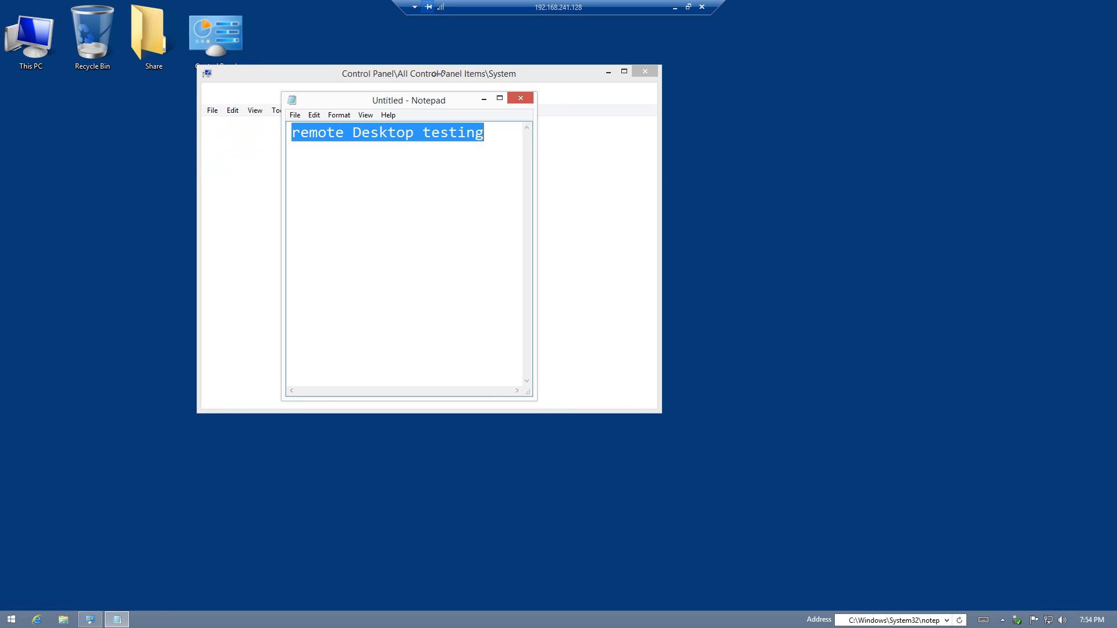
Step: Move the remote Notepad off the System window, then take the session out of full screen and enlarge and reposition its window
left_click_drag(431, 97, 781, 173)
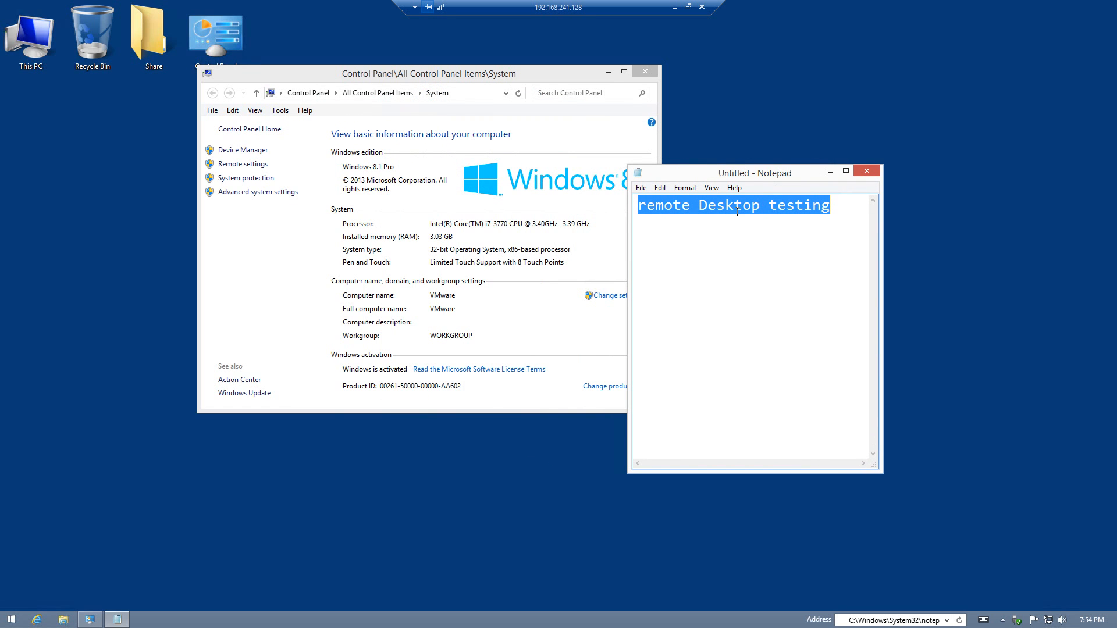
left_click(688, 8)
left_click_drag(651, 194, 512, 134)
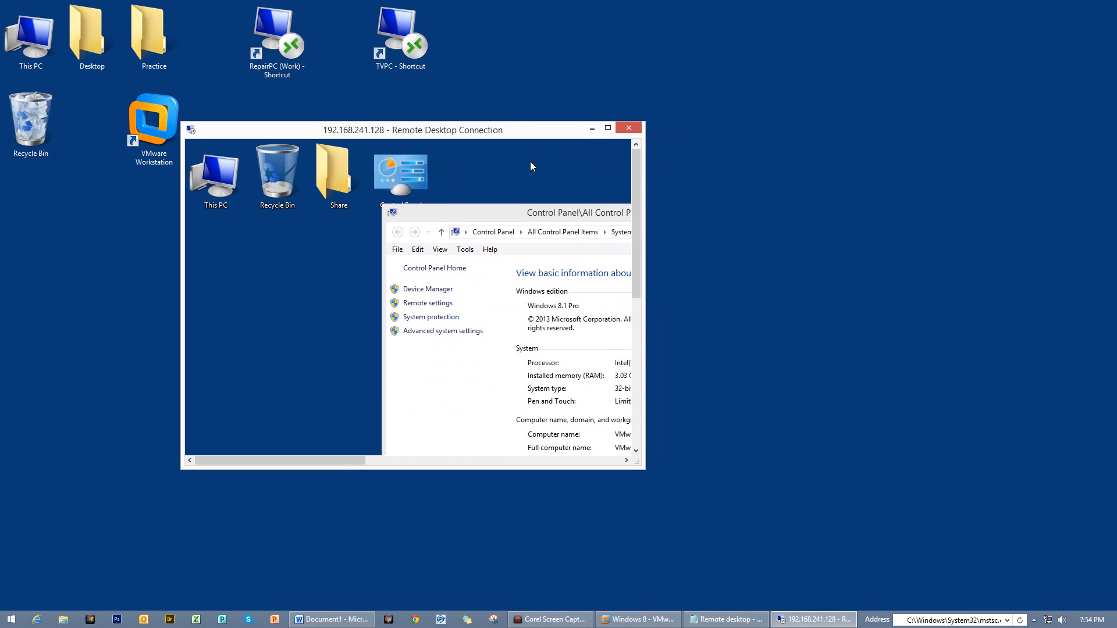
left_click_drag(646, 212, 983, 212)
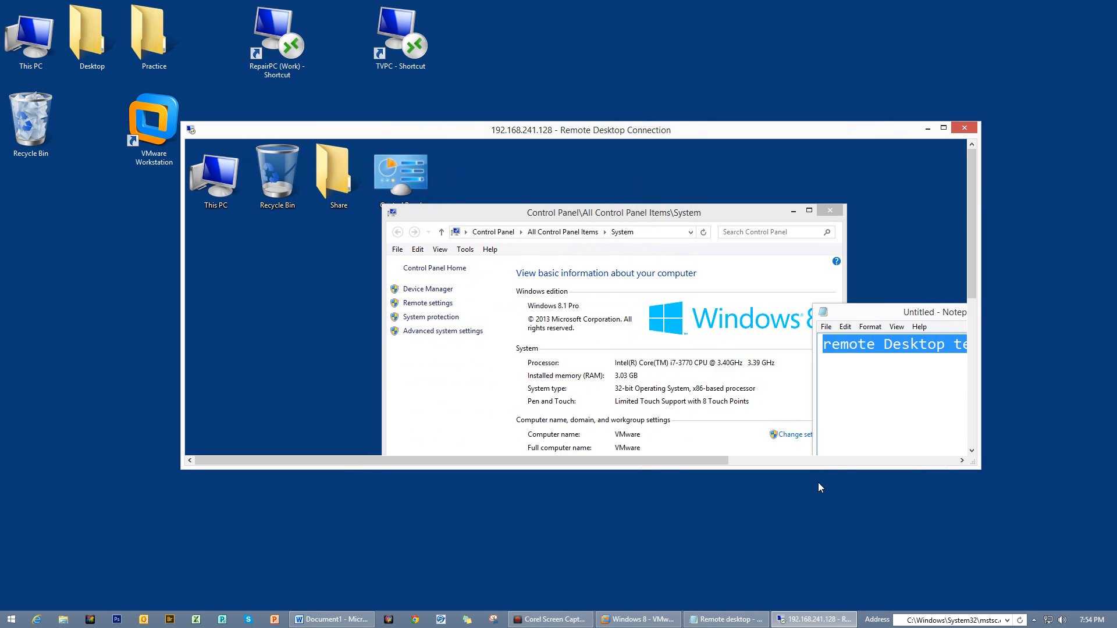
left_click_drag(797, 469, 800, 580)
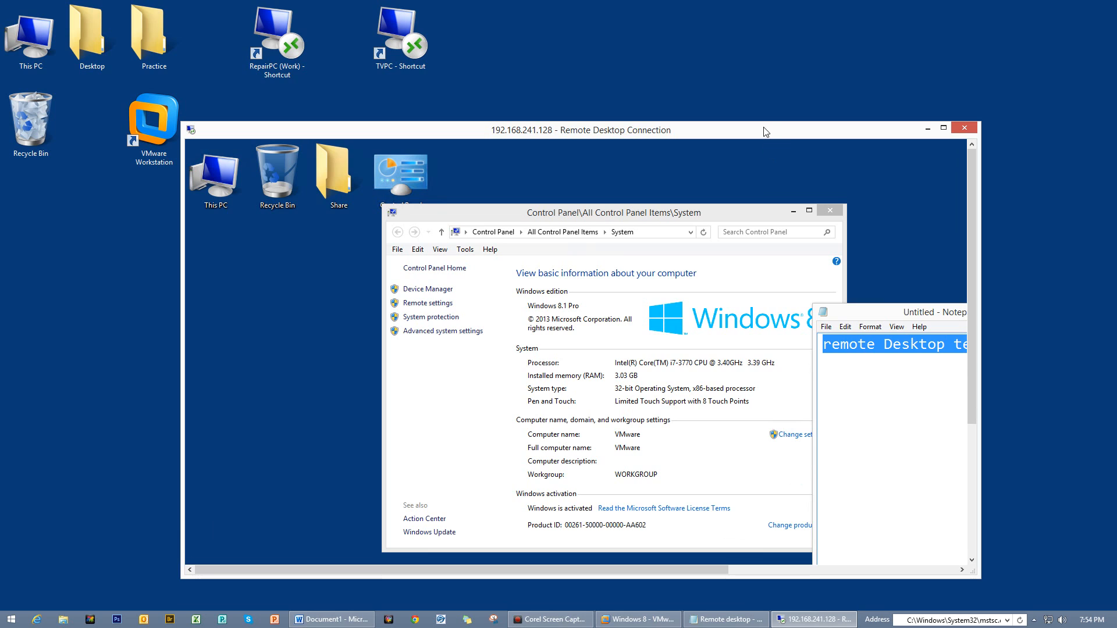
left_click_drag(764, 132, 740, 67)
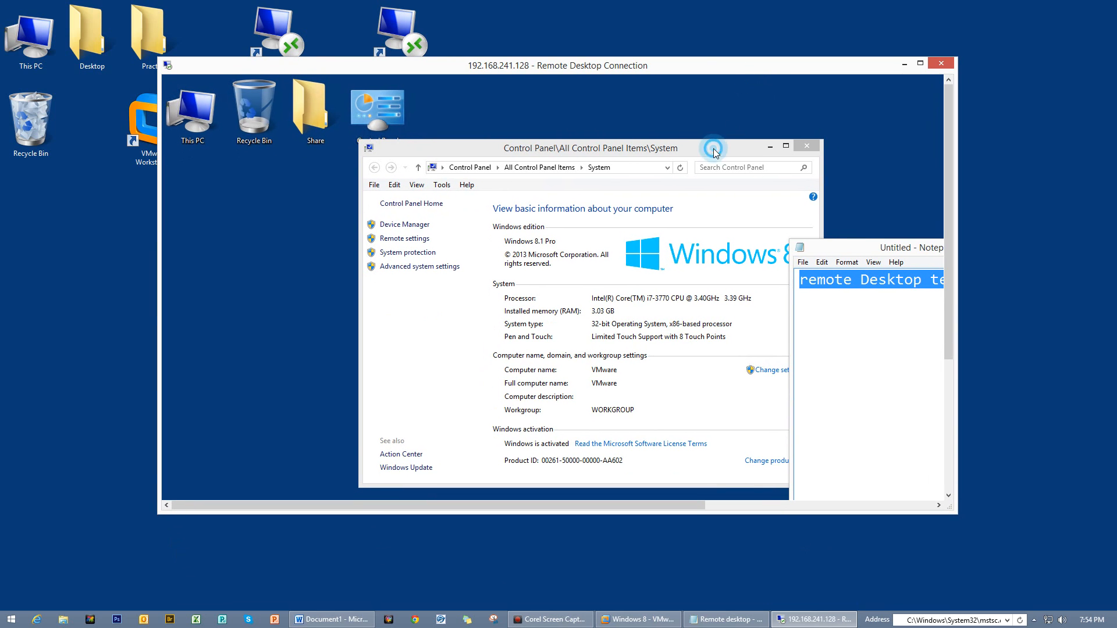
Step: Extend the remote session window downward and rearrange its contents so Notepad overlaps the repositioned System window
left_click_drag(715, 151, 654, 128)
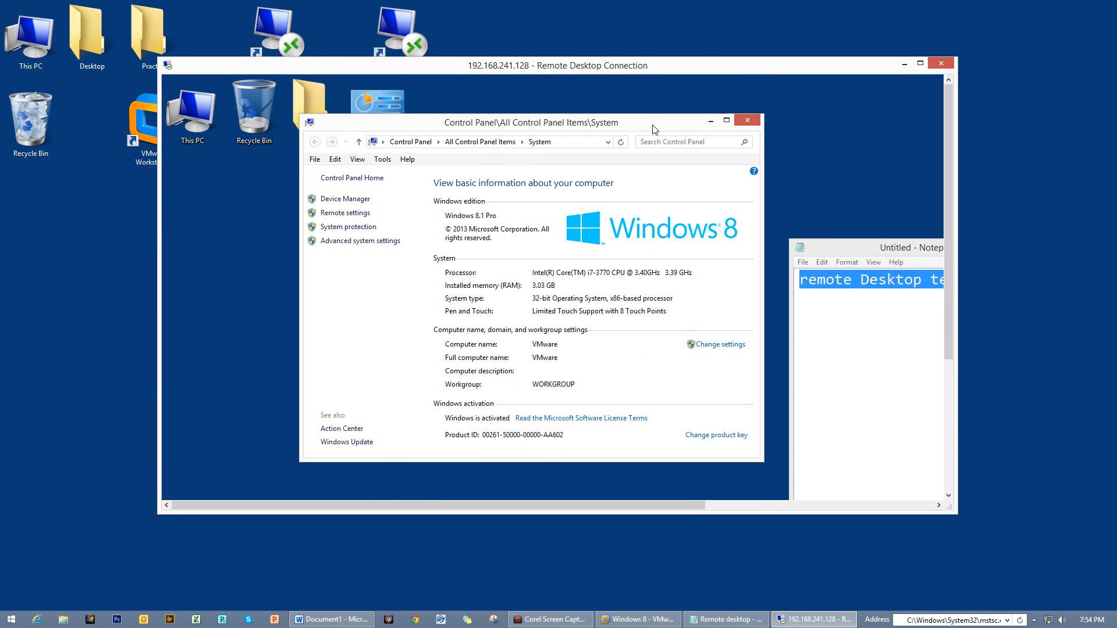
left_click_drag(695, 515, 693, 560)
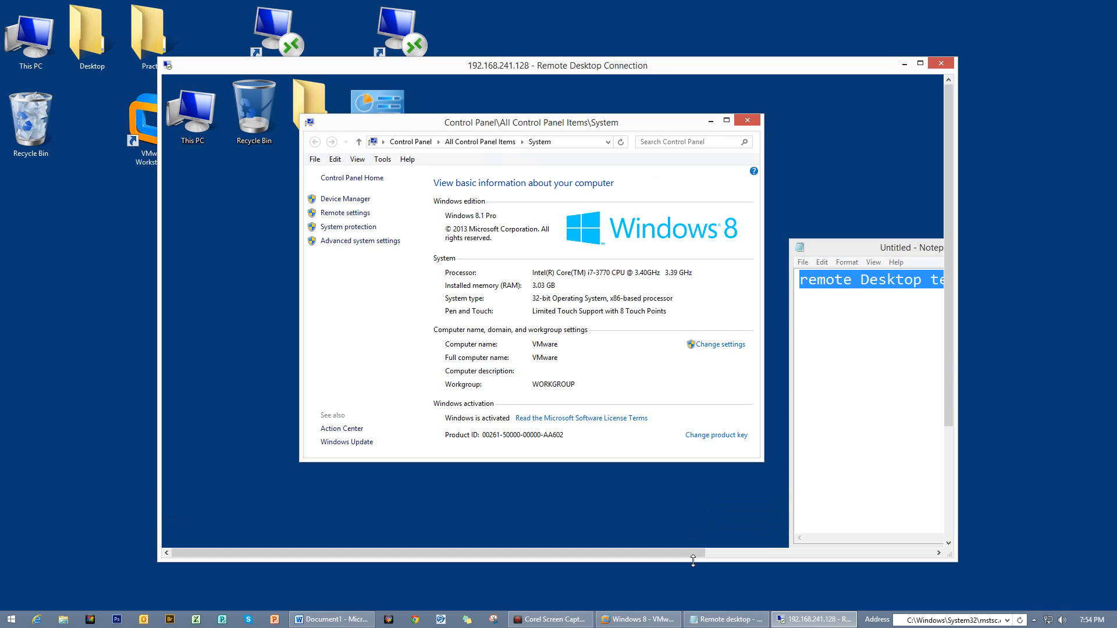
left_click_drag(860, 247, 565, 213)
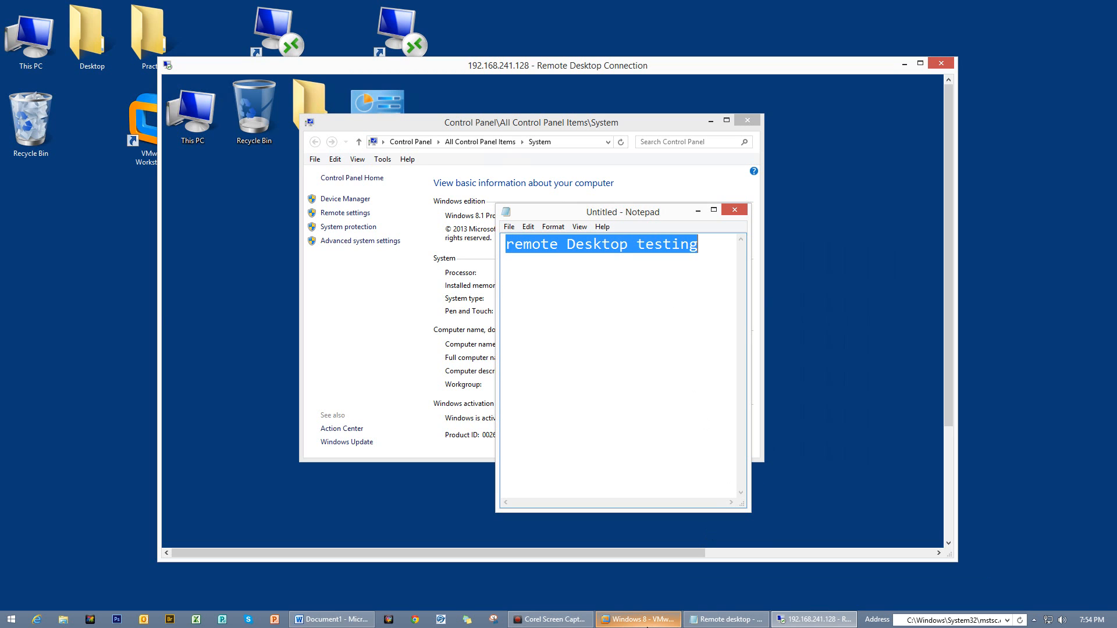
Step: Switch to VMware Workstation and dismiss the virtual machine's lock screen to check the sign-in status under the account name
left_click(644, 621)
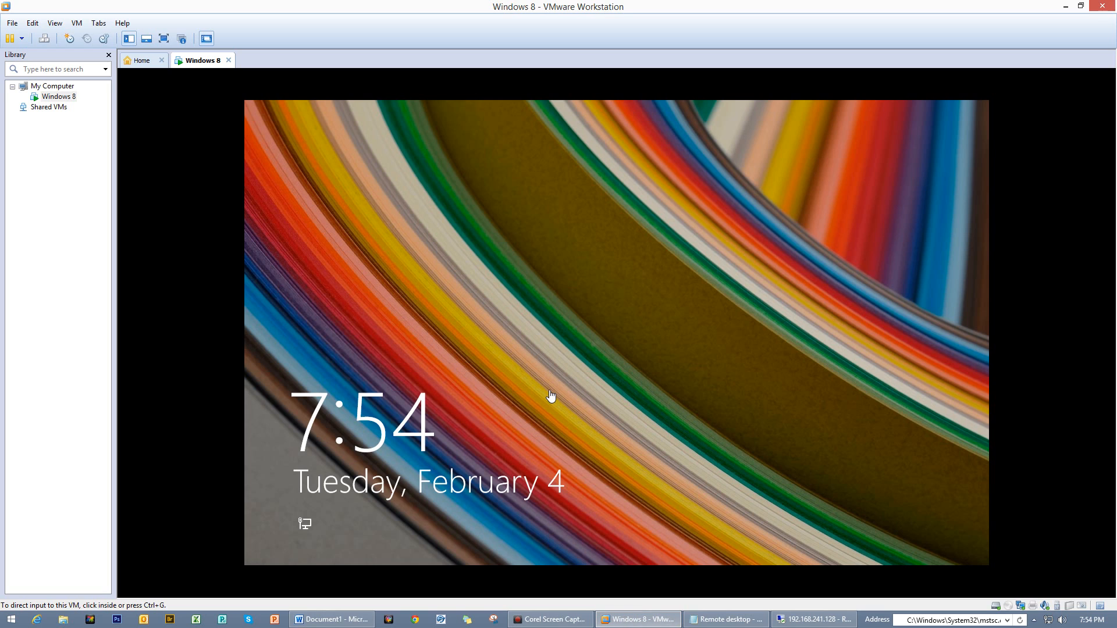
left_click(553, 399)
left_click(626, 391)
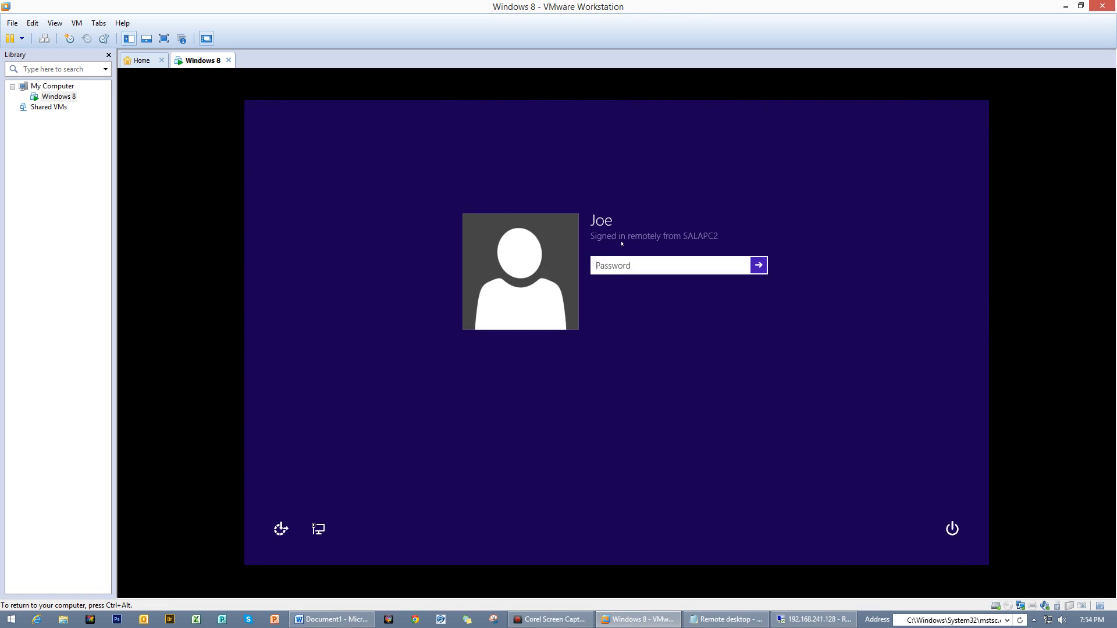
left_click(688, 236)
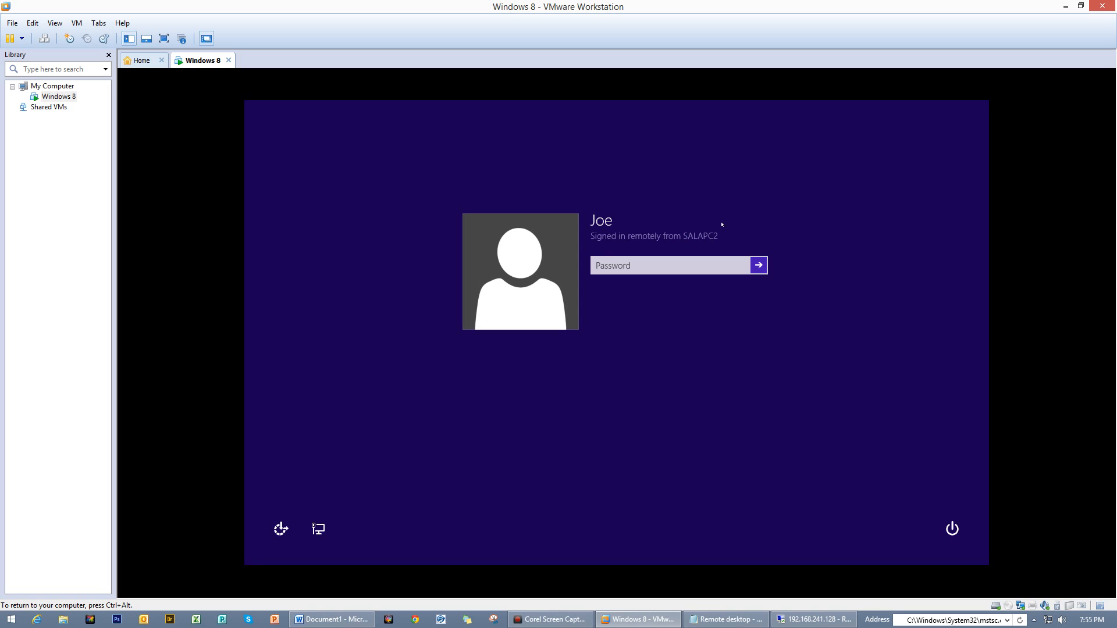
Step: Switch to the "Remote desktop" Notepad file and add "Thanks much" a few blank lines below the last paragraph
left_click(726, 620)
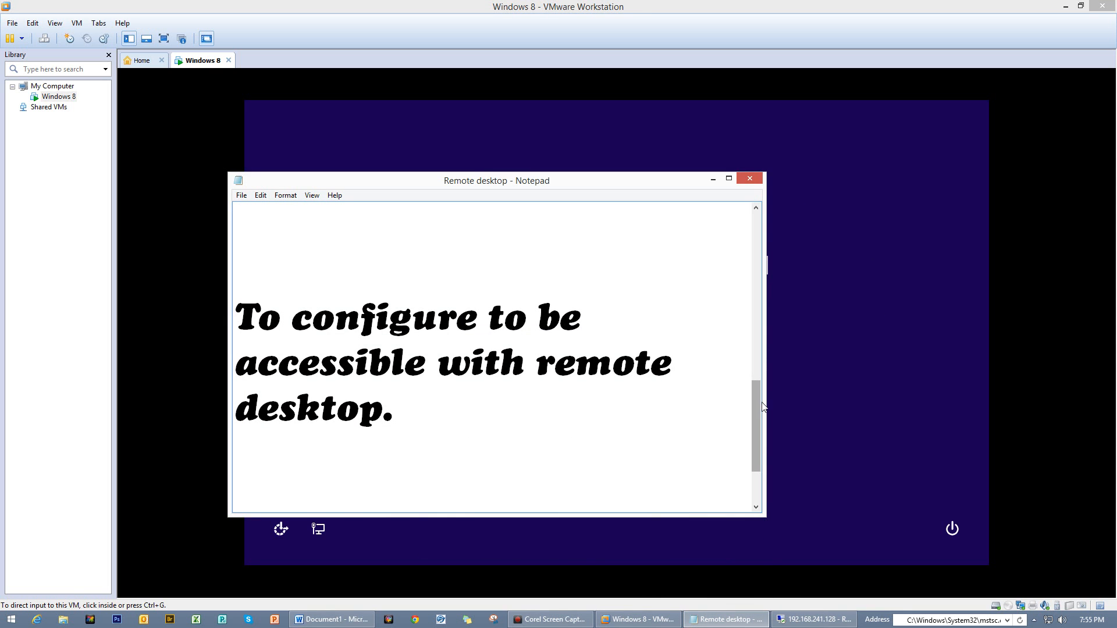
scroll(483, 393, "down", 1)
left_click(454, 332)
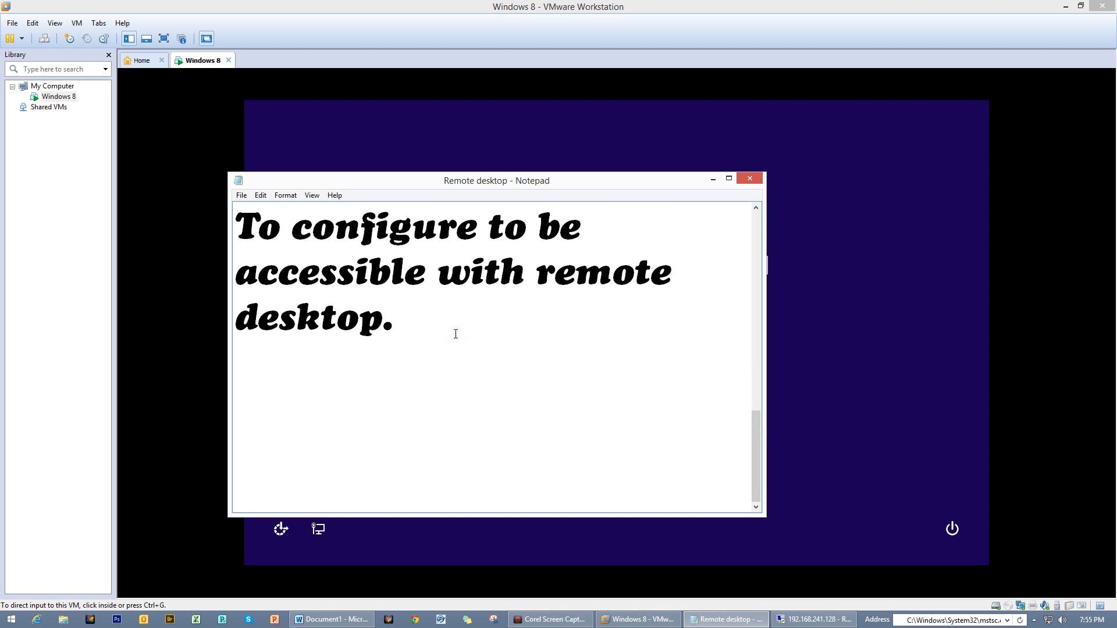
key("Return")
key("Return")
key("Return")
type("a")
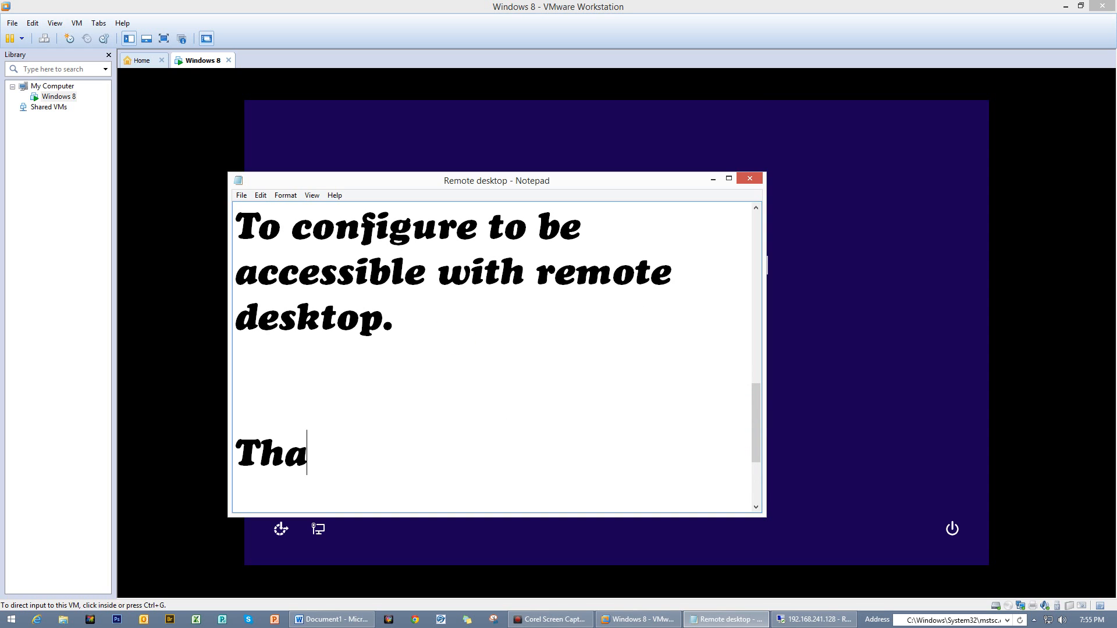
type("nks much")
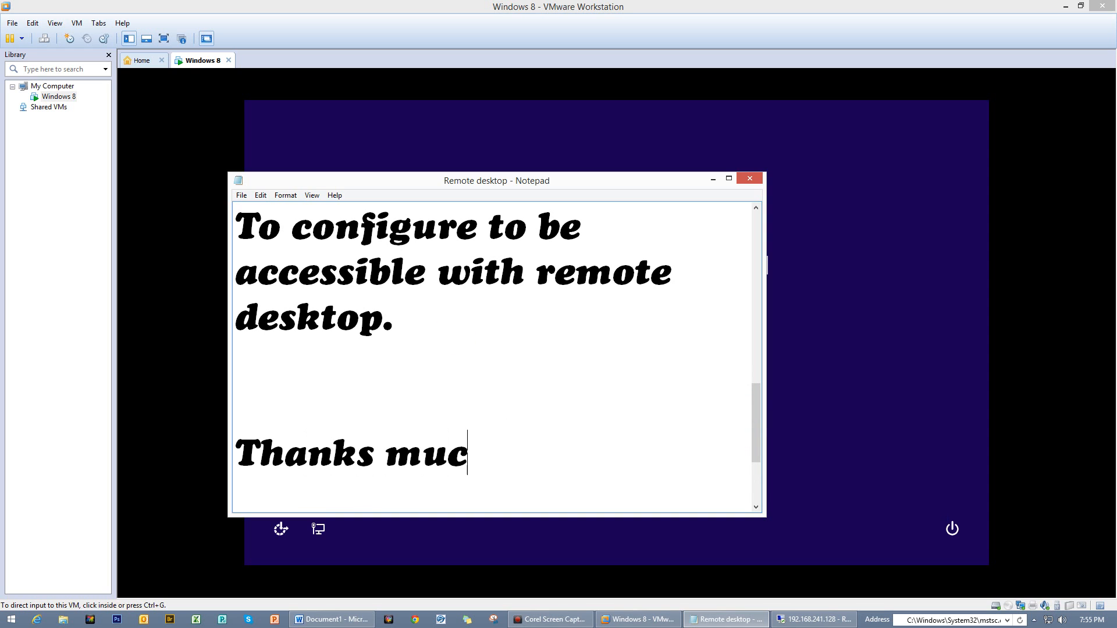
key("Return")
key("Return")
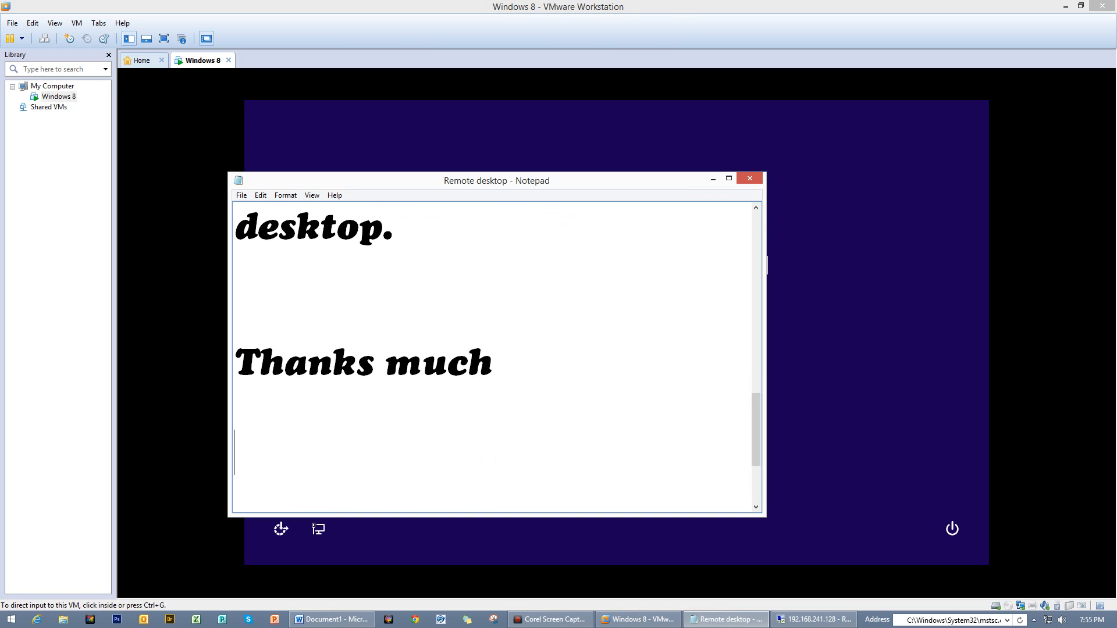